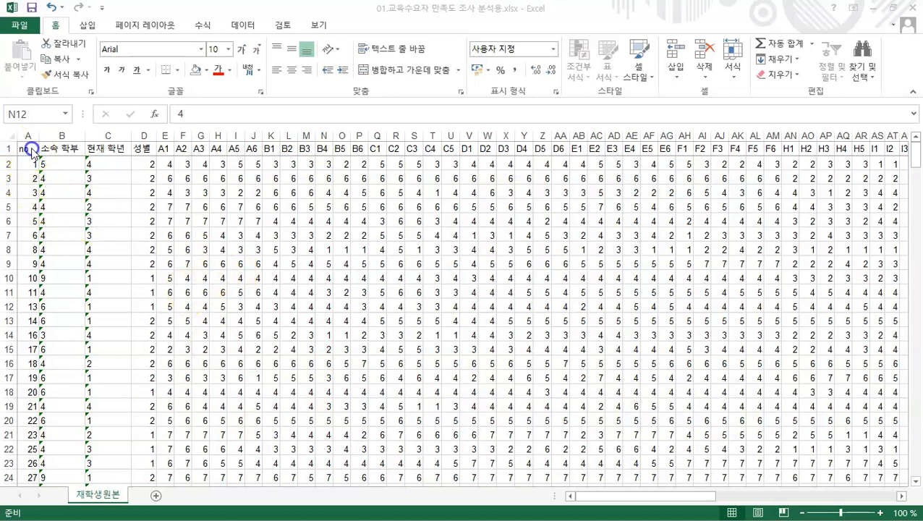
Examine the respondent information headers and the A1 to A6 question headers in row 1 of the response data.
drag(26, 148, 105, 150)
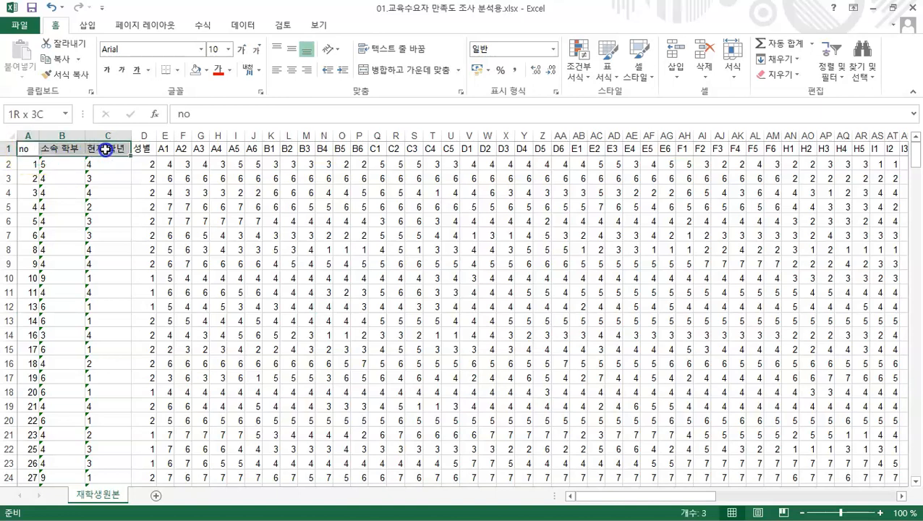
click(197, 150)
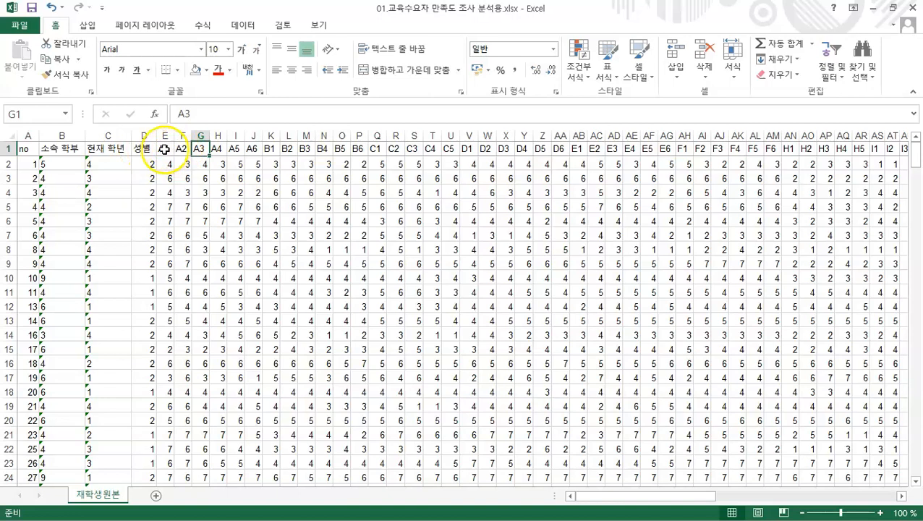
drag(163, 148, 256, 142)
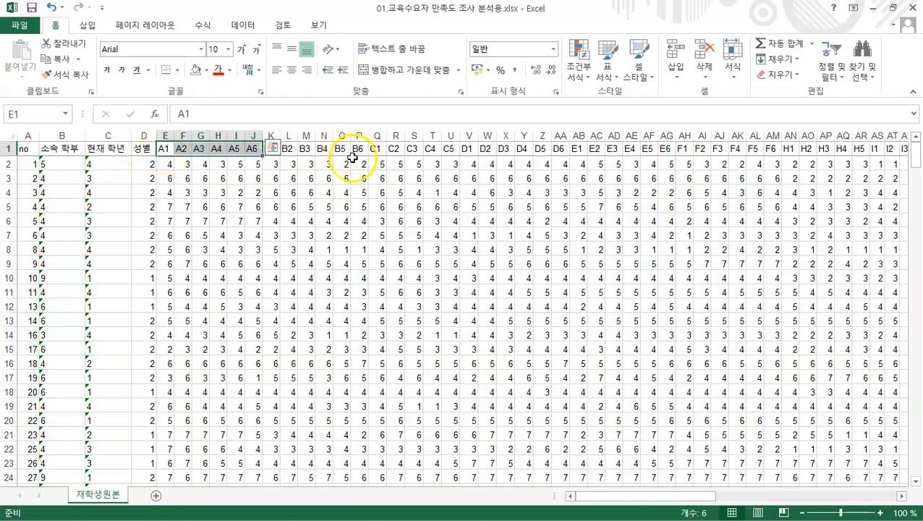
Switch to 설문문항.xlsx and examine the 교육과정 element with its dimensions 전공교육, 교양교육 and 강의개선.
click(24, 492)
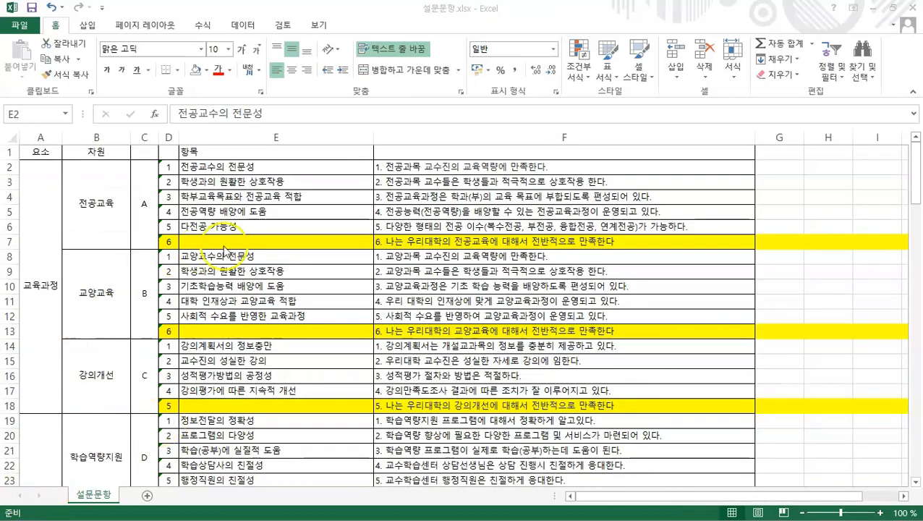
click(396, 10)
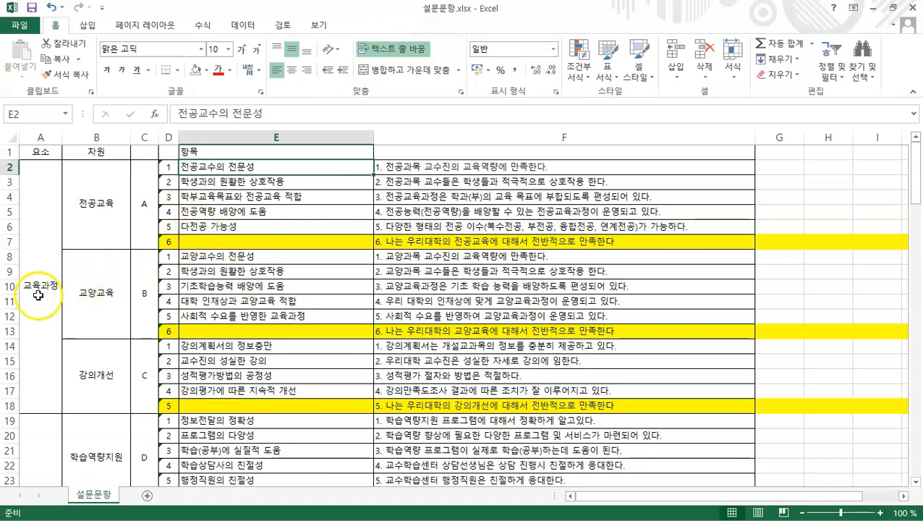
click(36, 294)
click(103, 218)
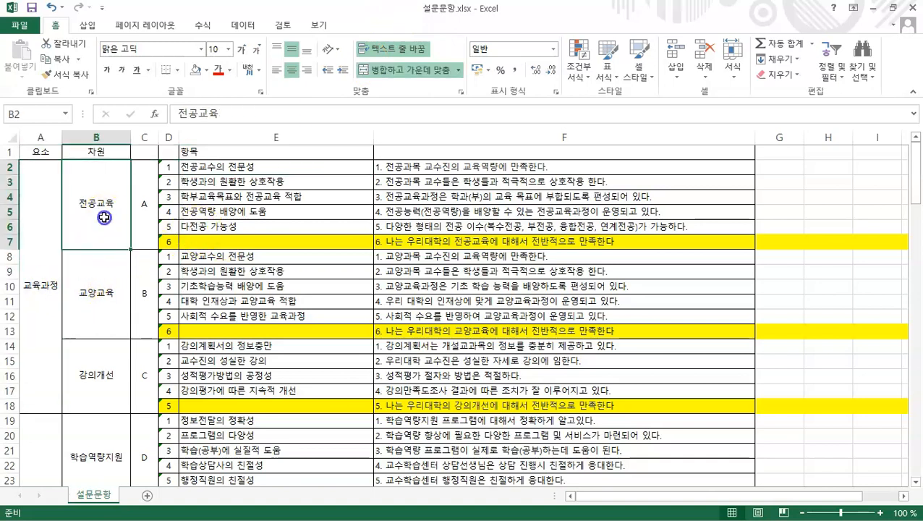
click(104, 293)
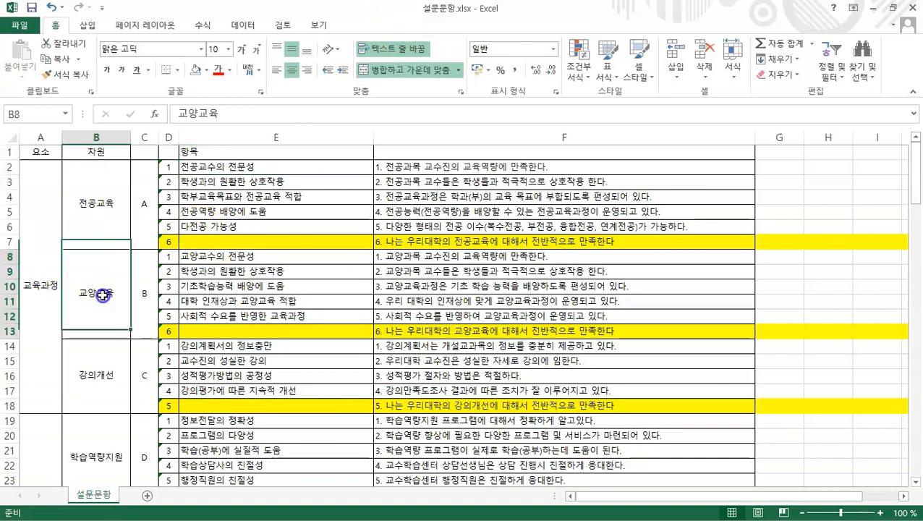
click(104, 373)
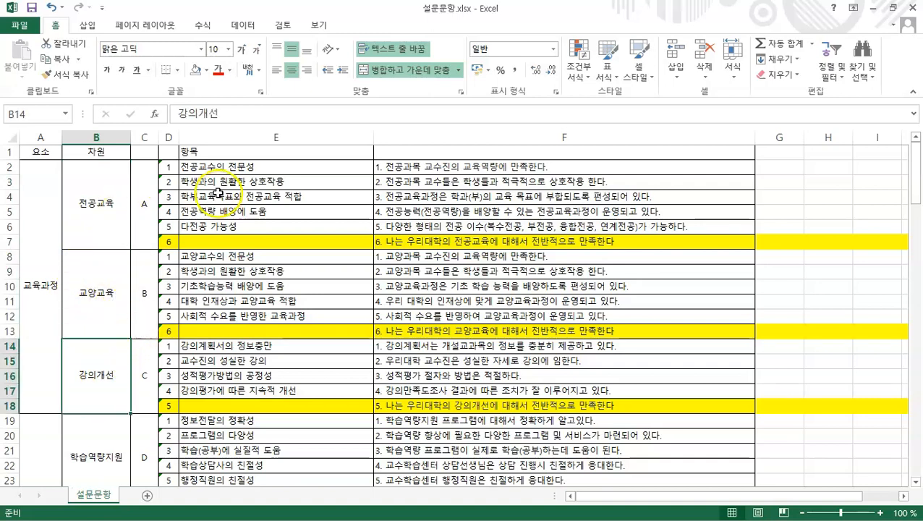
Examine the individual items under 전공교육 and the letter code assigned to that dimension.
click(218, 167)
click(222, 181)
click(222, 196)
click(215, 211)
click(214, 226)
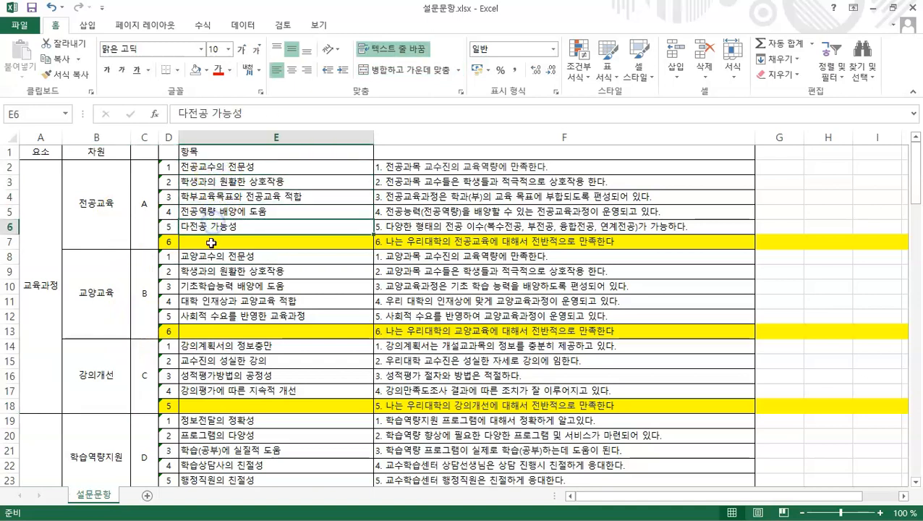
click(98, 206)
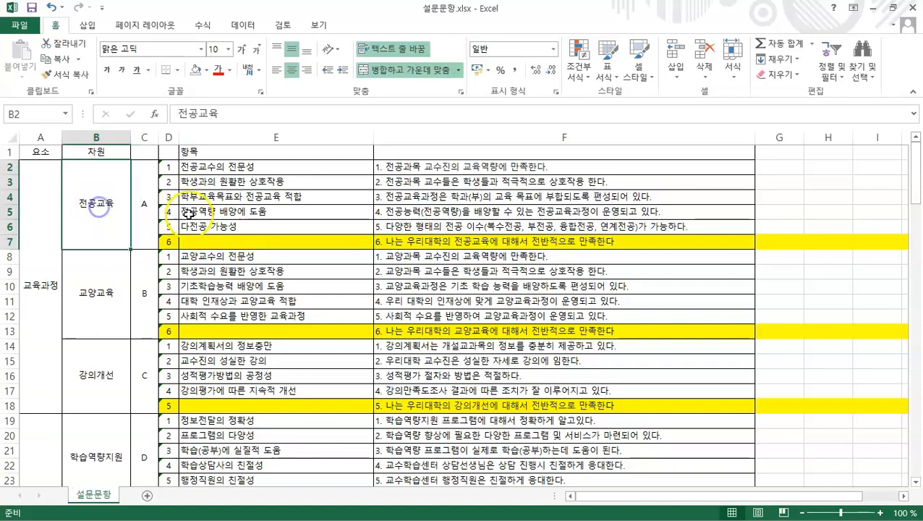
click(135, 206)
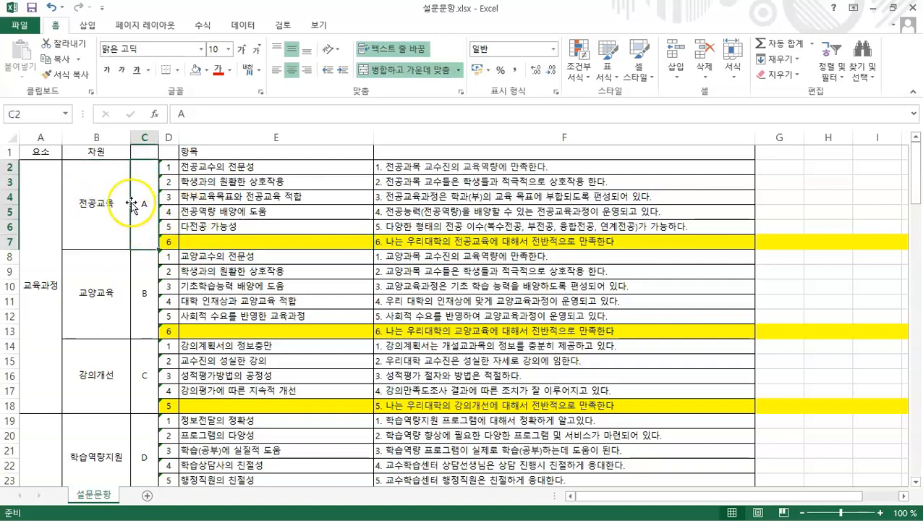
Place the 설문문항.xlsx window over the response data to compare question codes with the column headers, then close it.
drag(279, 10, 243, 230)
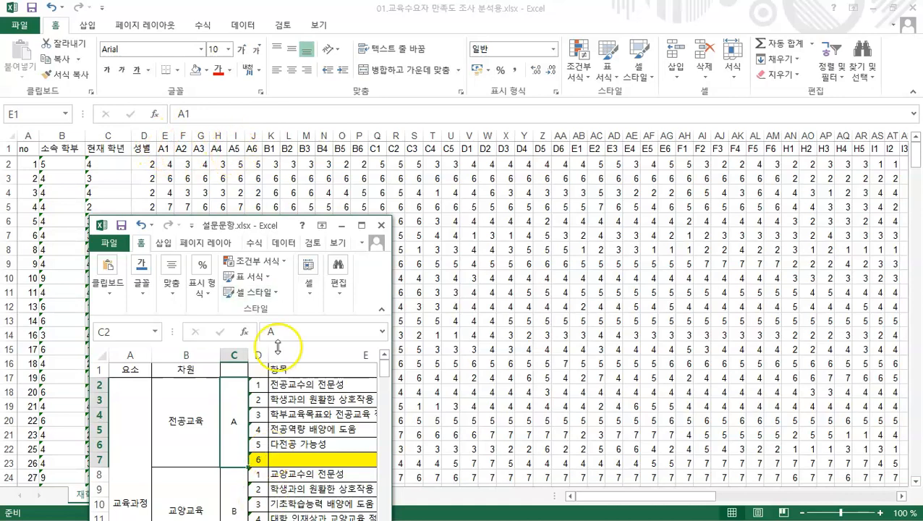
drag(250, 217, 245, 184)
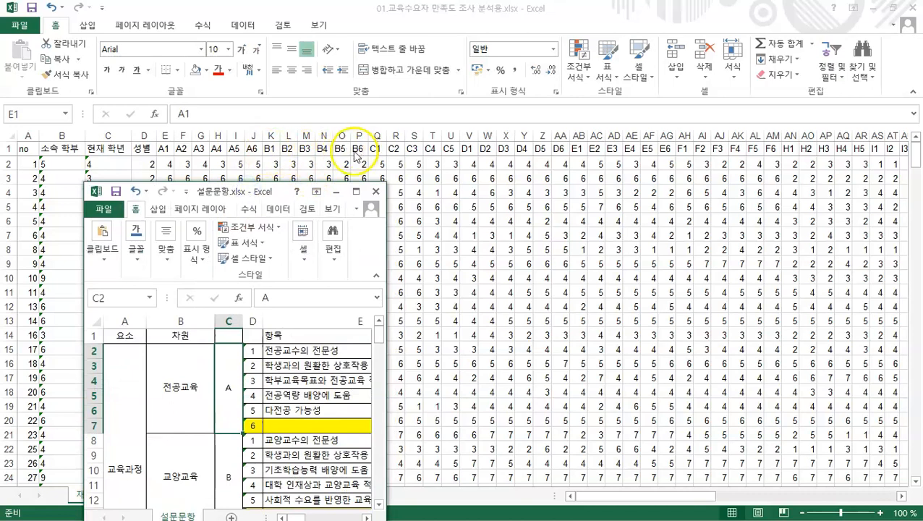
scroll(181, 385, down, 3)
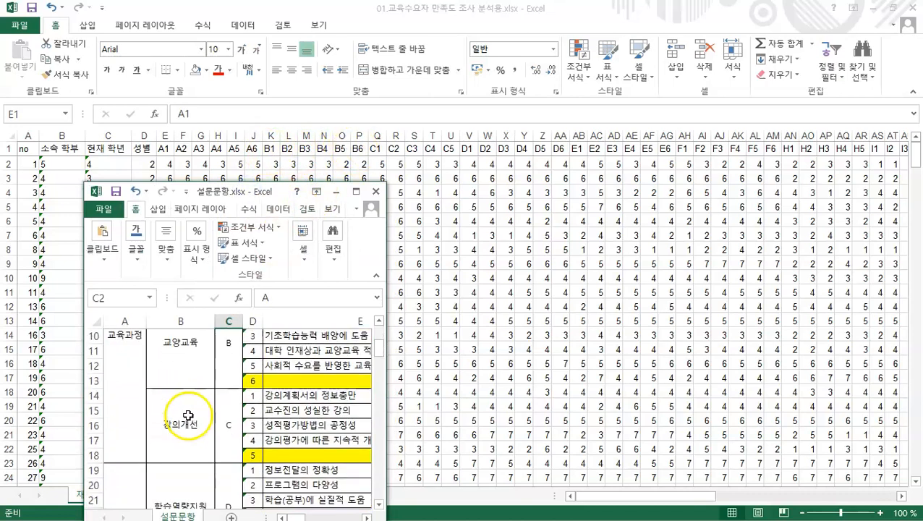
click(376, 192)
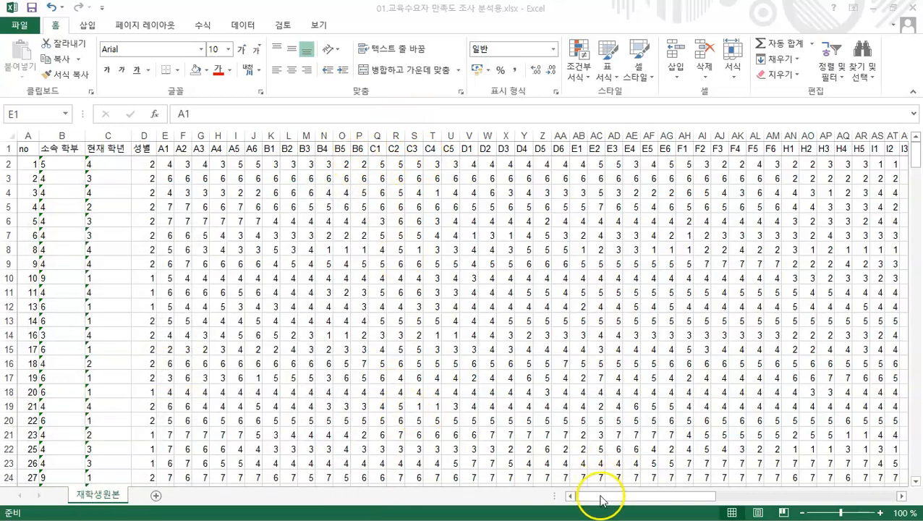
Examine the remaining question columns of the response data through T5 and return to the first answer under A1.
drag(641, 496, 857, 496)
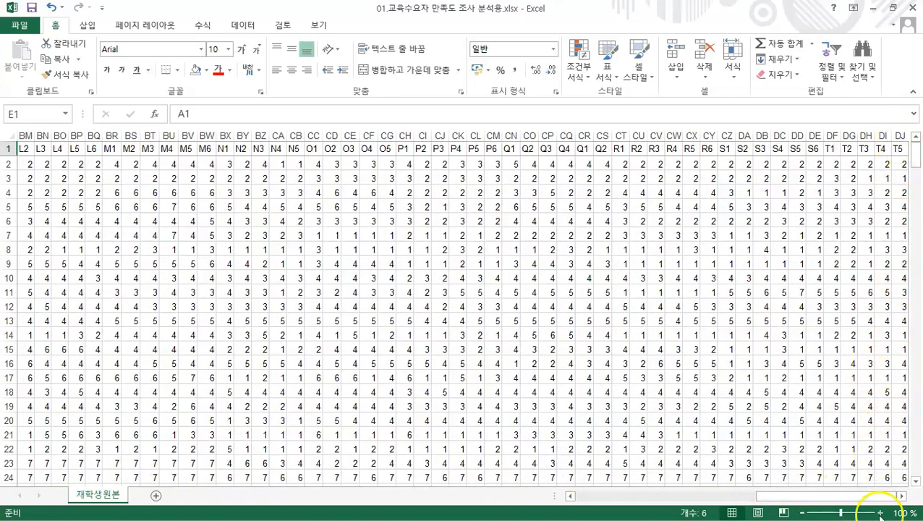
click(901, 496)
click(901, 496)
click(900, 496)
click(901, 496)
click(901, 496)
click(901, 496)
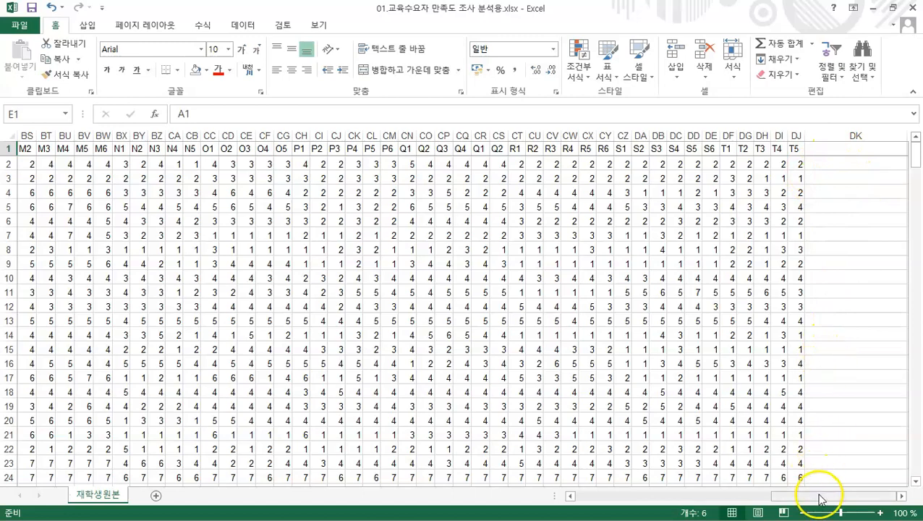
click(858, 135)
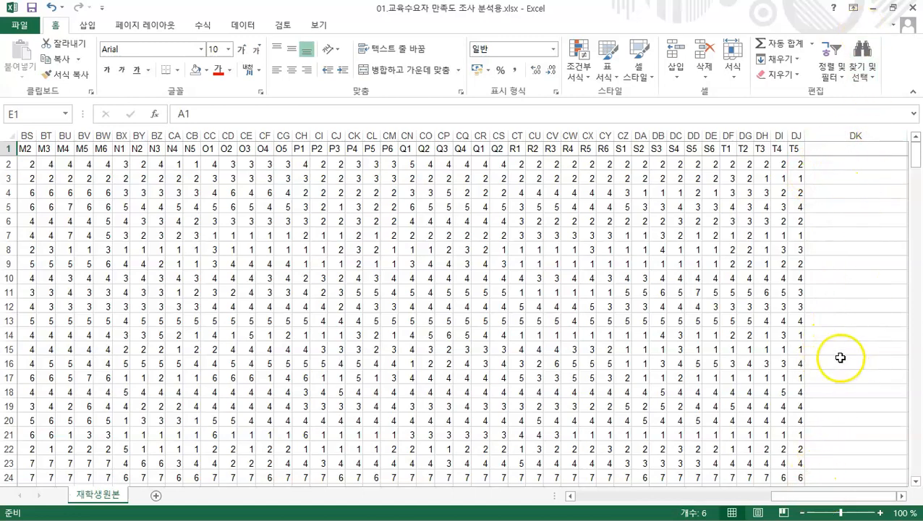
drag(842, 498, 593, 513)
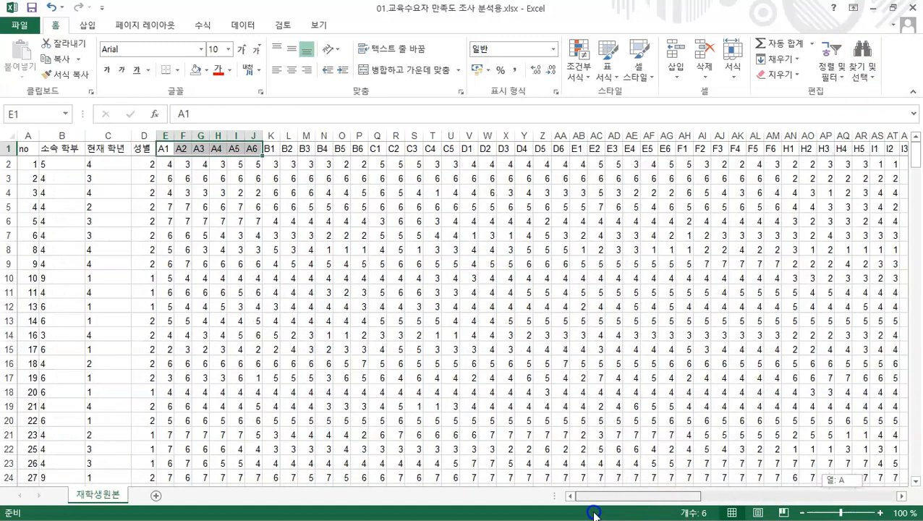
click(159, 169)
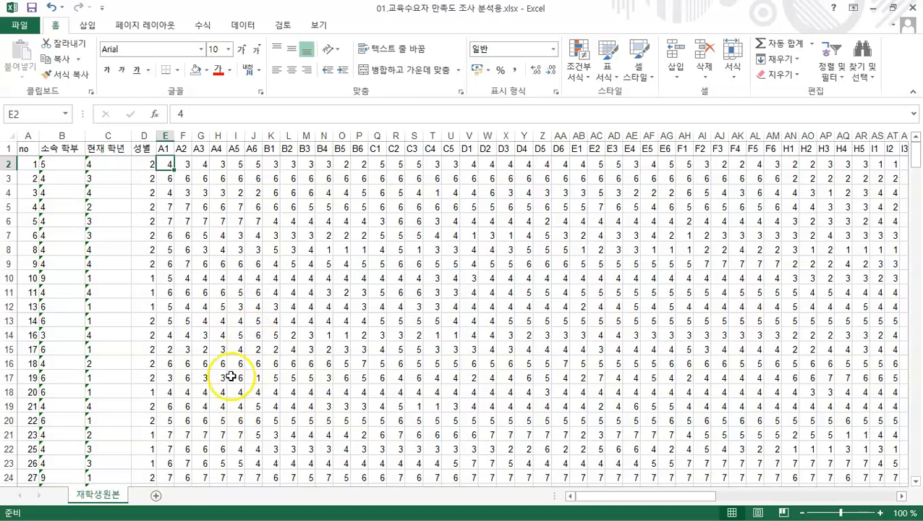
Add a new worksheet and name it 만족도계산.
click(156, 497)
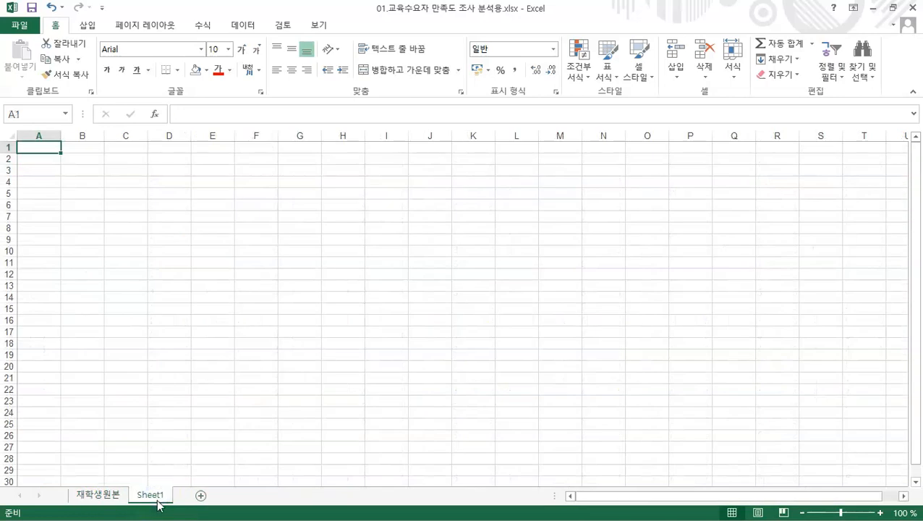
double_click(155, 498)
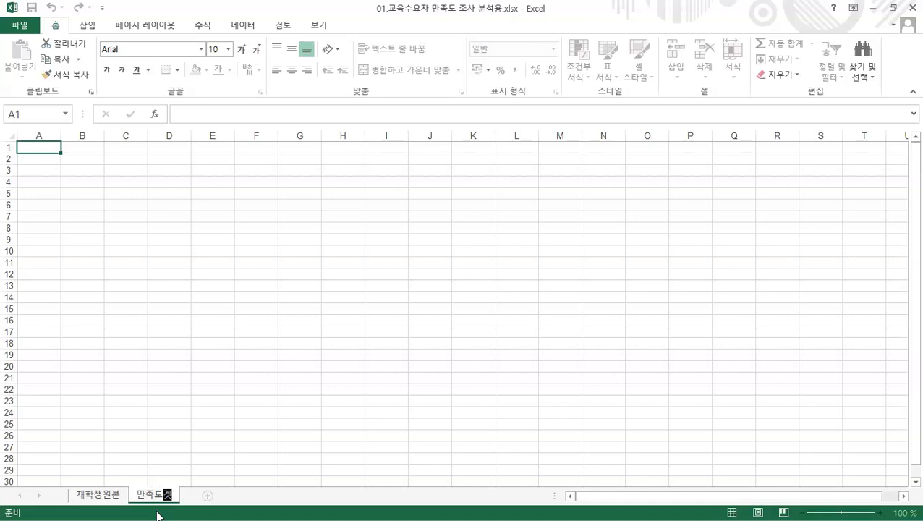
key(Return)
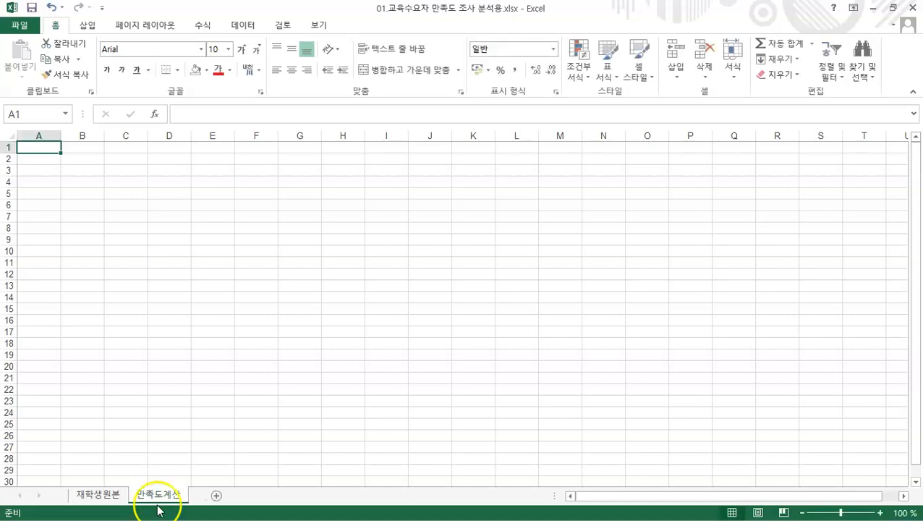
Copy the entire header row from the 재학생원본 sheet into row 1 of the 만족도계산 sheet.
click(119, 496)
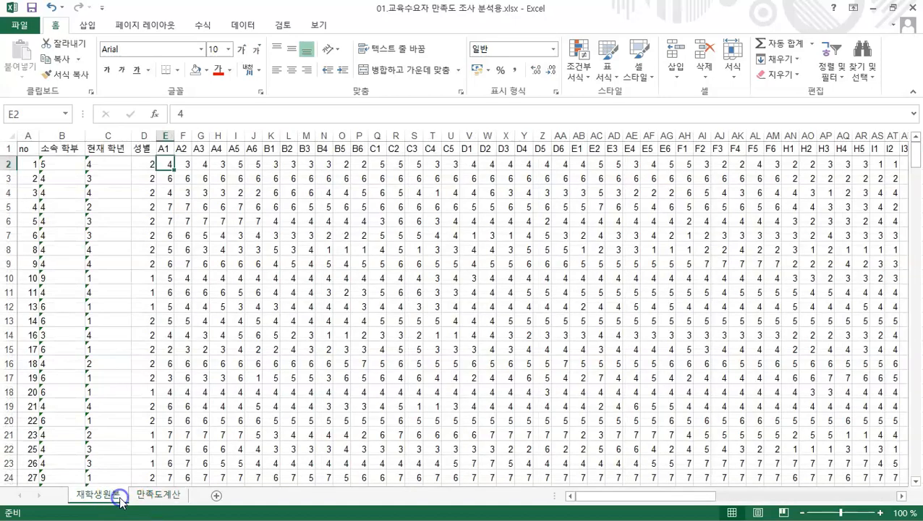
click(10, 147)
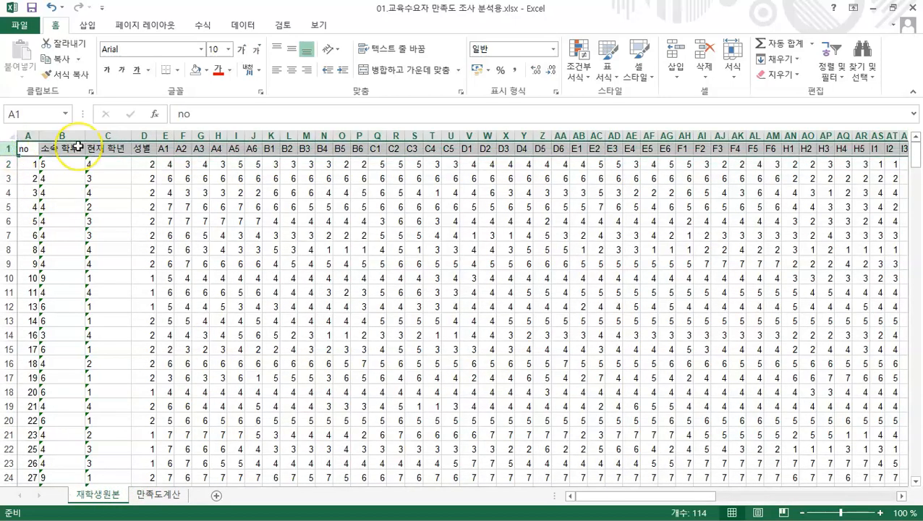
key(ctrl+c)
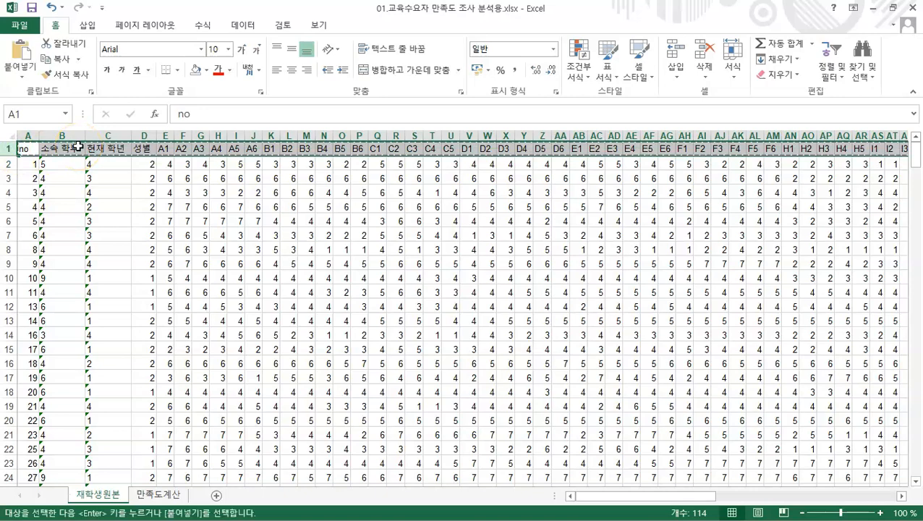
click(170, 495)
click(30, 147)
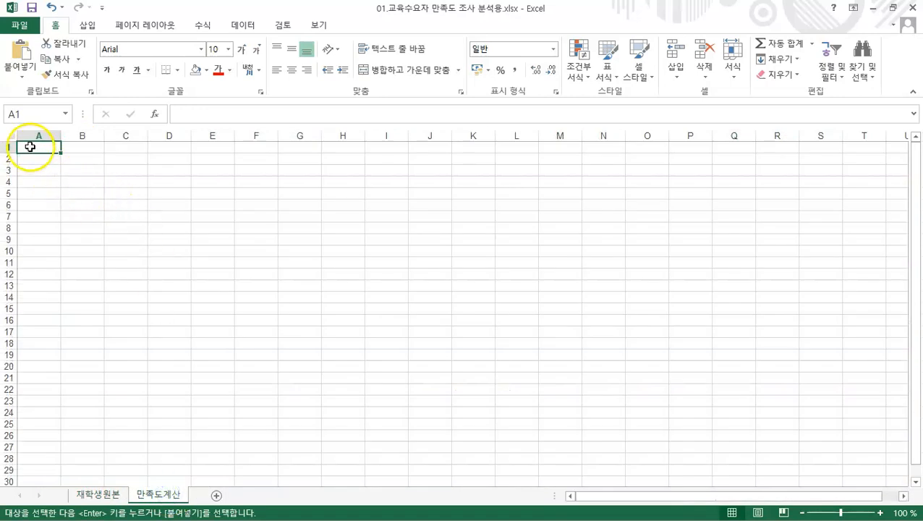
key(ctrl+v)
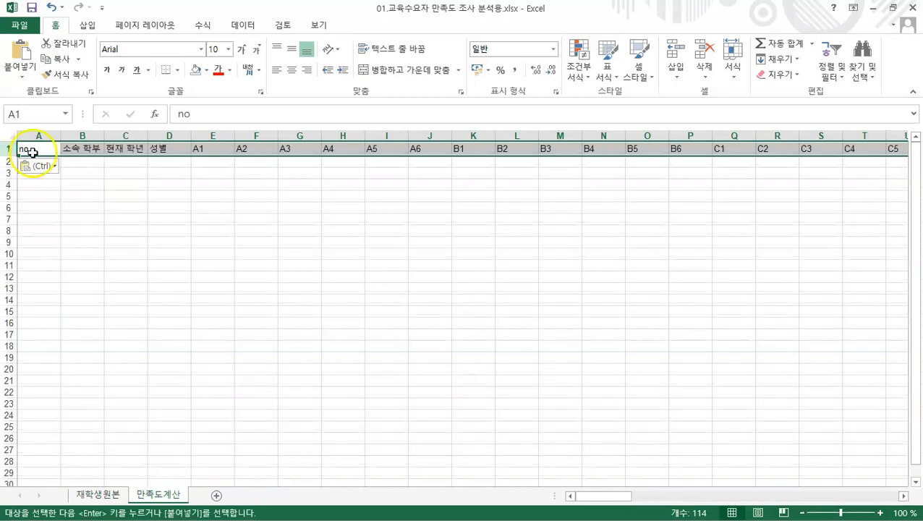
click(107, 232)
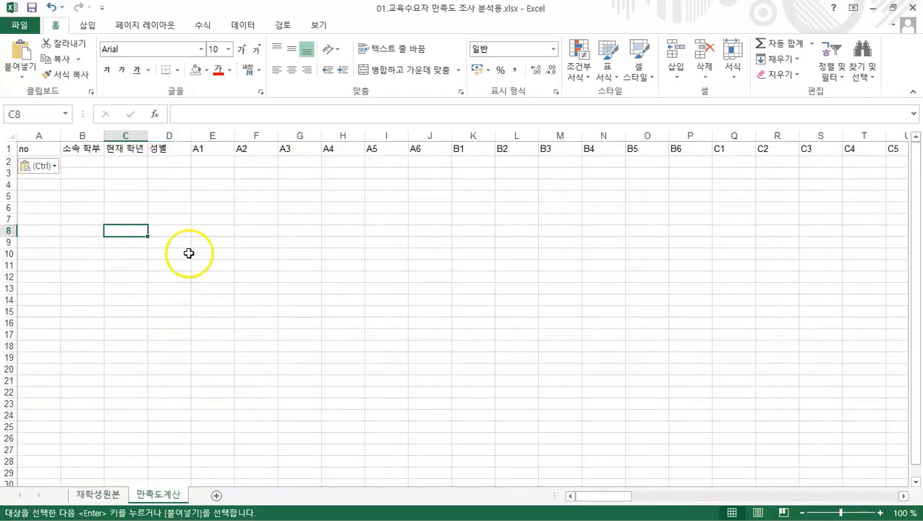
Enter the formula =재학생원본!A2 in cell A2 of the 만족도계산 sheet to link the first respondent's number.
click(69, 161)
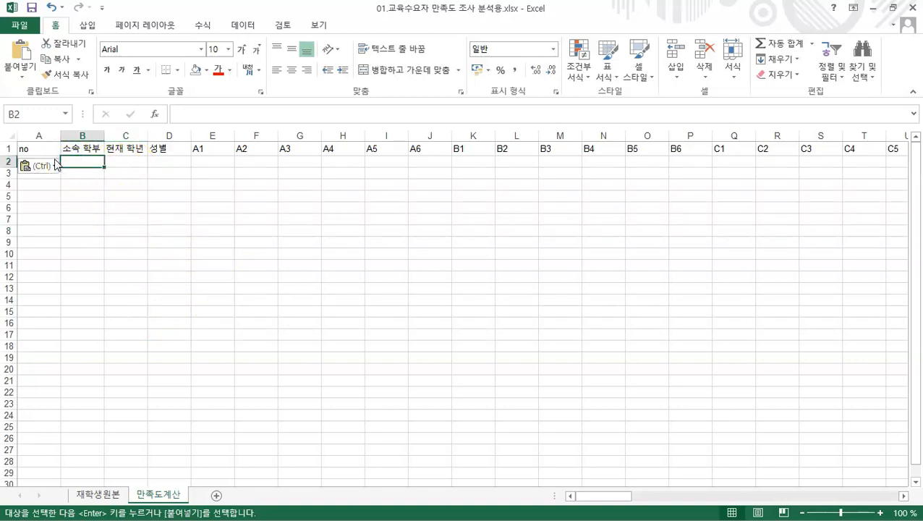
key(Left)
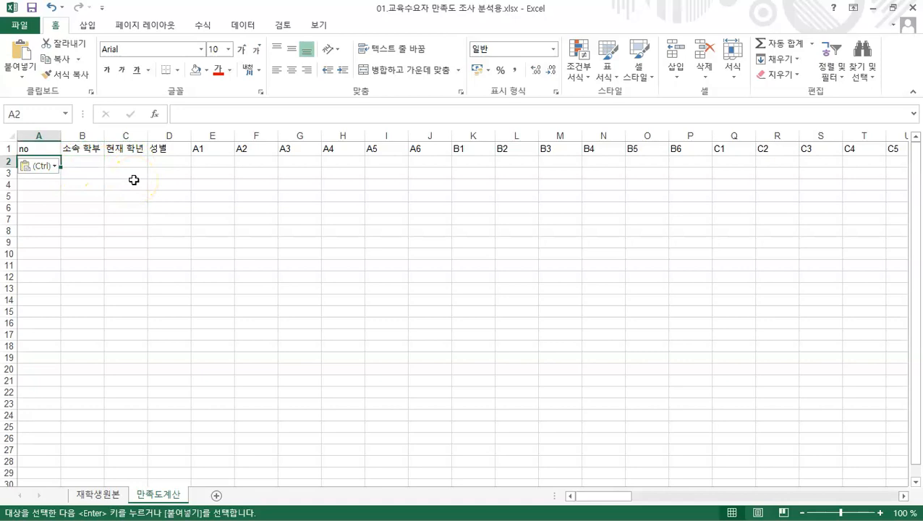
text(=)
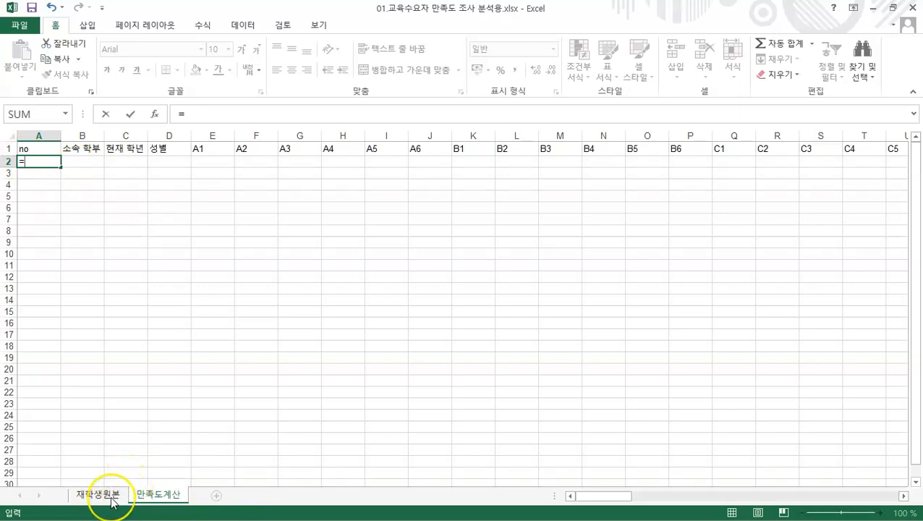
click(112, 499)
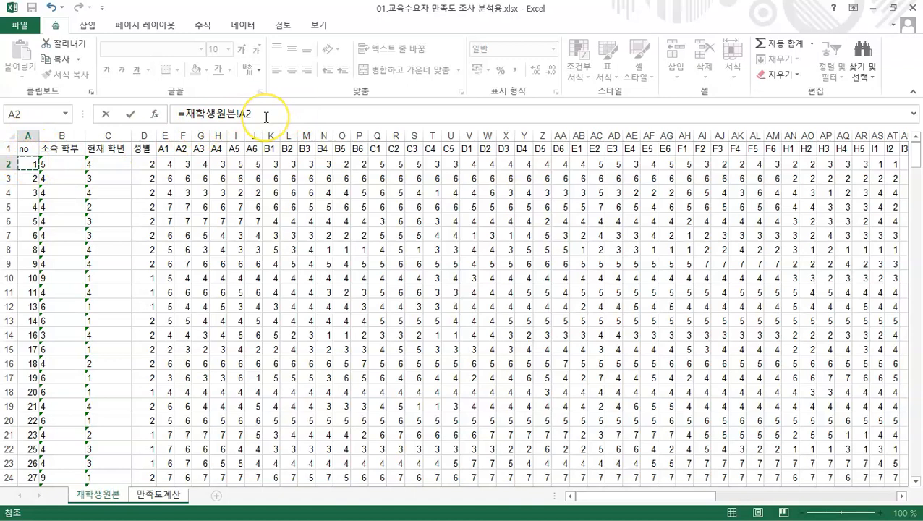
key(Return)
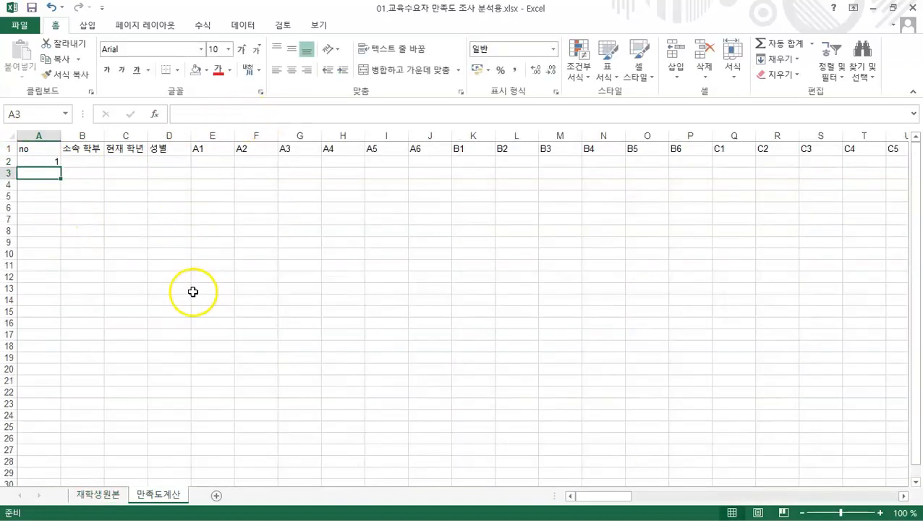
click(45, 160)
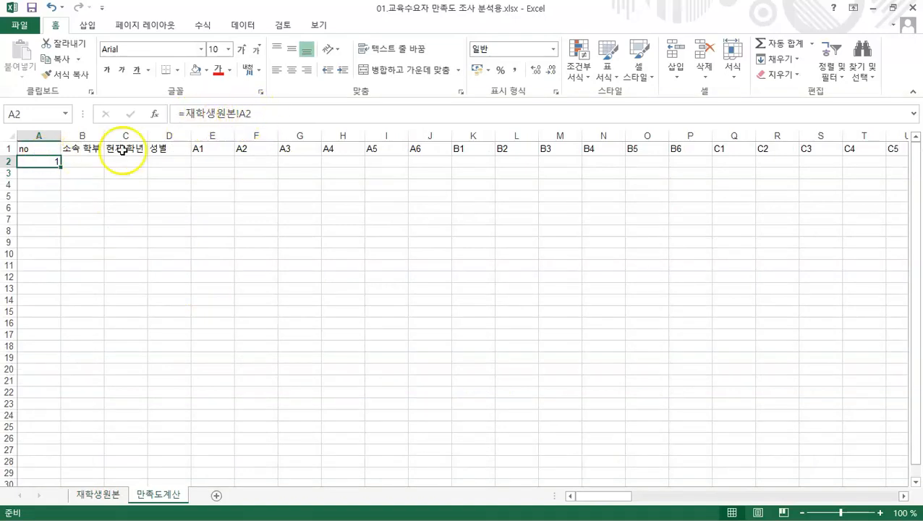
Change the first respondent's number in A2 of 재학생원본 to 4 and check the linked cell in 만족도계산.
click(108, 494)
click(33, 163)
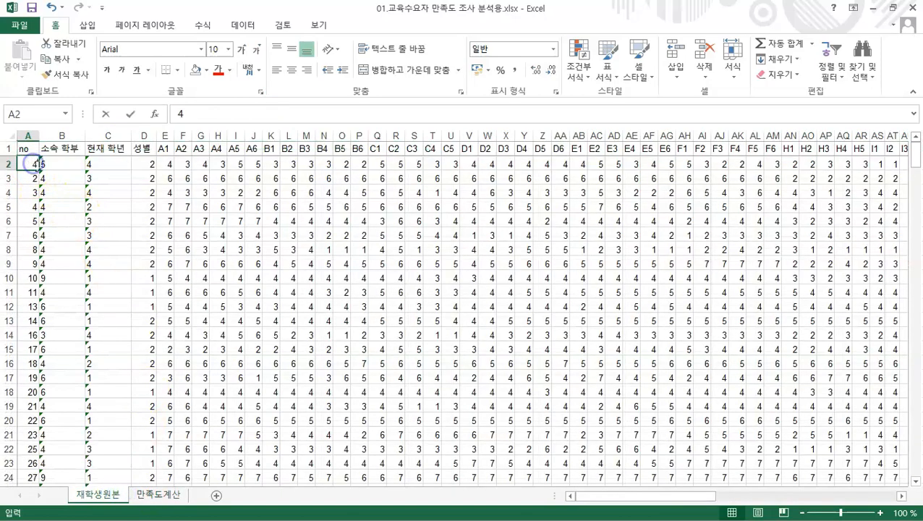
click(92, 209)
click(163, 496)
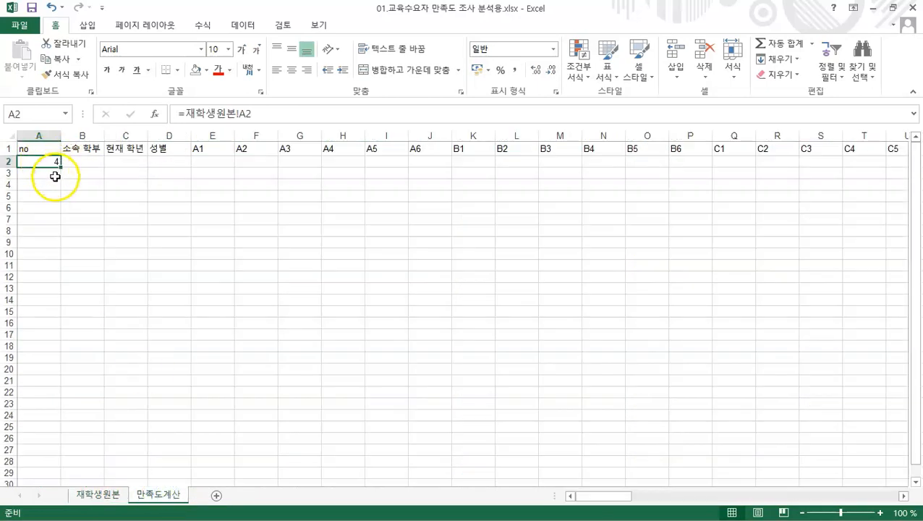
Undo the change to A2 in the 재학생원본 sheet and return to the 만족도계산 sheet.
click(115, 495)
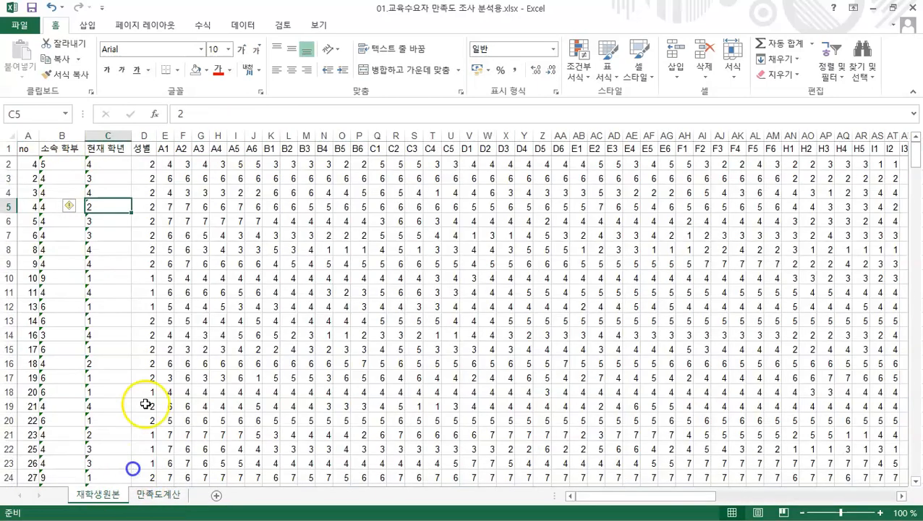
click(50, 8)
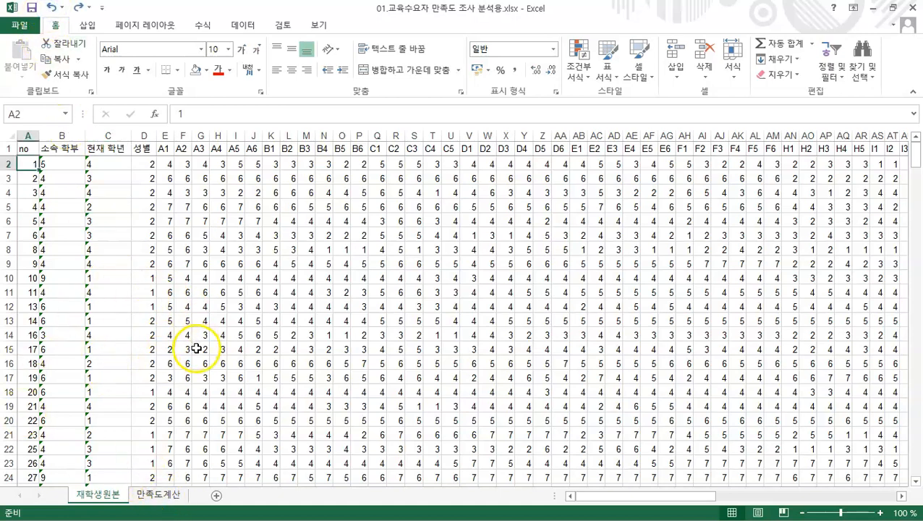
click(170, 495)
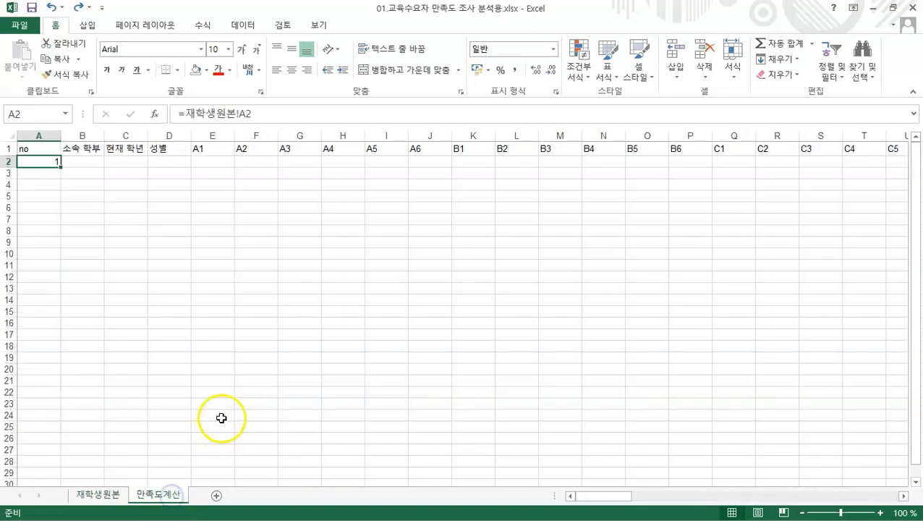
Fill the link formula from A2 across to column D and down to row 429 of the 만족도계산 sheet.
click(83, 191)
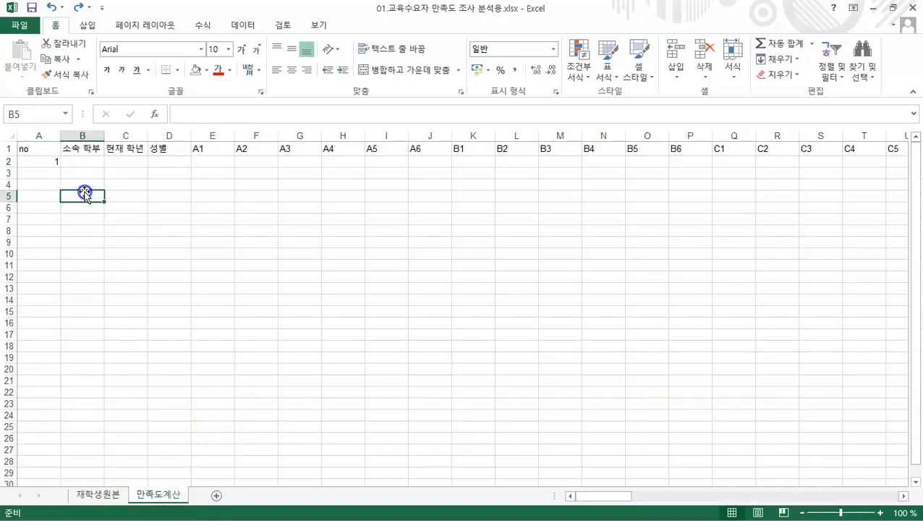
click(57, 162)
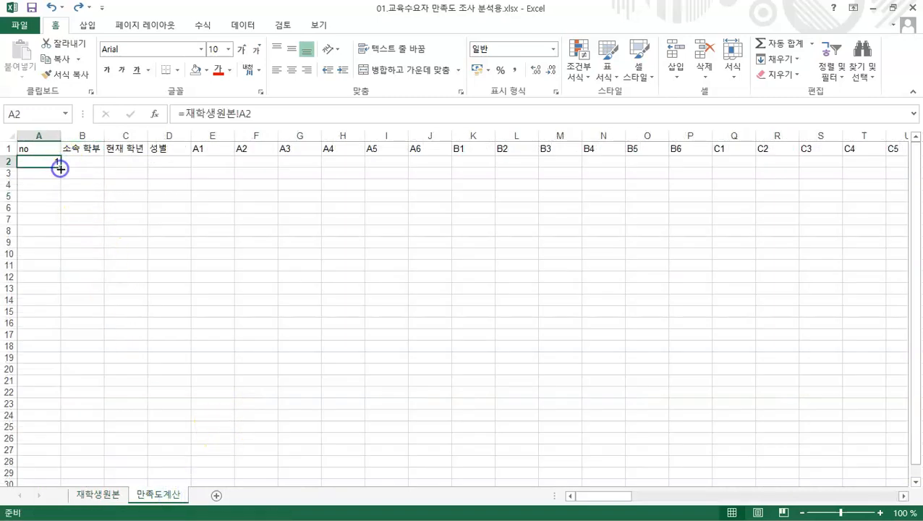
drag(60, 168, 181, 471)
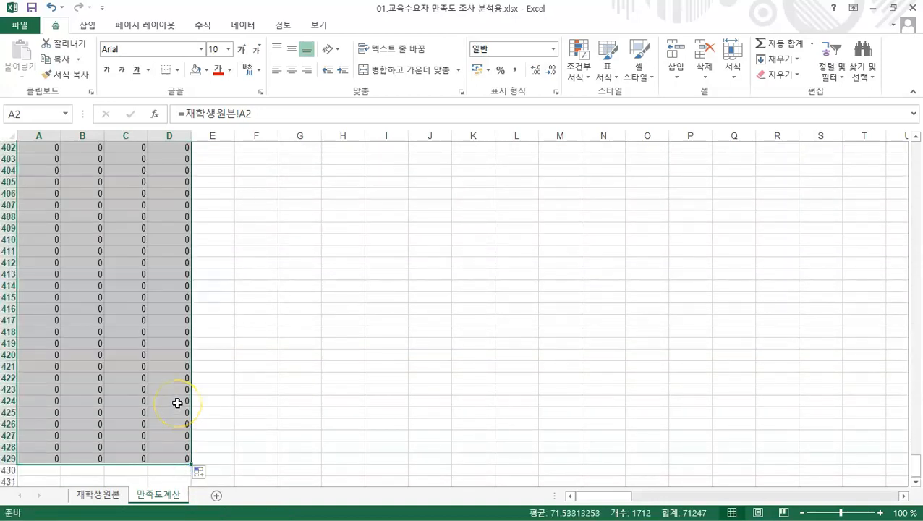
Delete the surplus zero-filled rows 360 to 429 from the 만족도계산 sheet.
scroll(176, 402, up, 20)
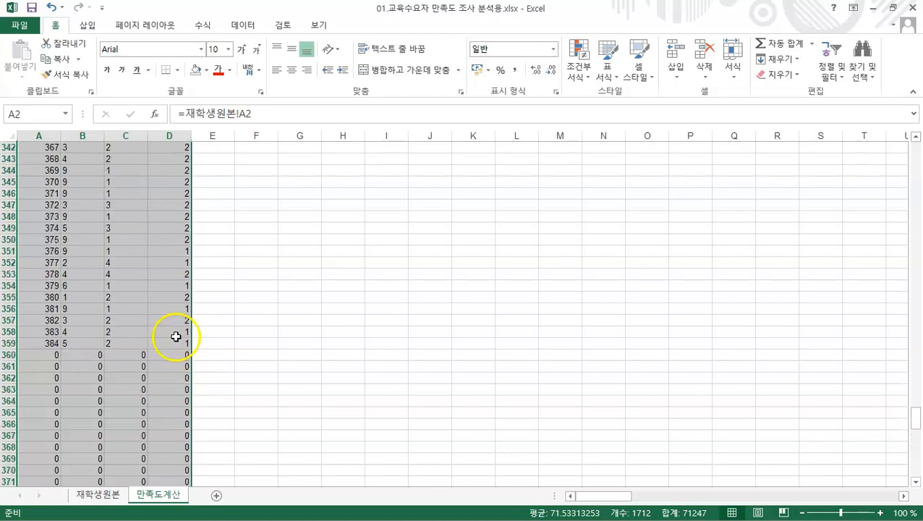
scroll(176, 336, down, 3)
drag(9, 251, 136, 516)
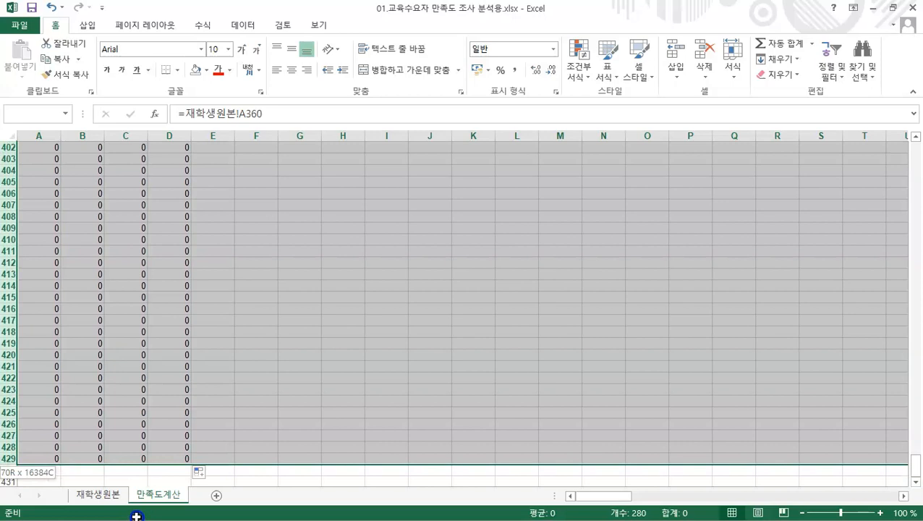
right_click(136, 307)
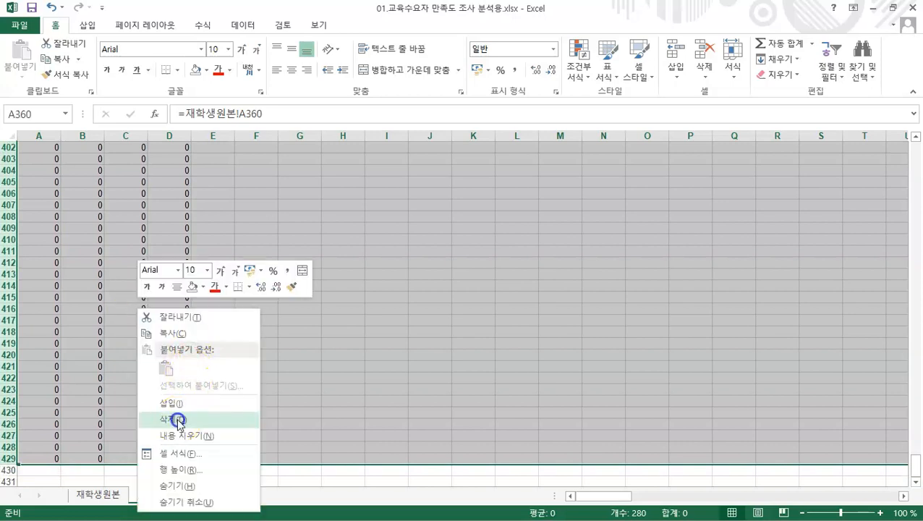
click(179, 419)
key(ctrl+Page_Down)
Enter the formula =재학생원본!E2 in cell E2 of 만족도계산 to link the first respondent's A1 answer.
click(223, 162)
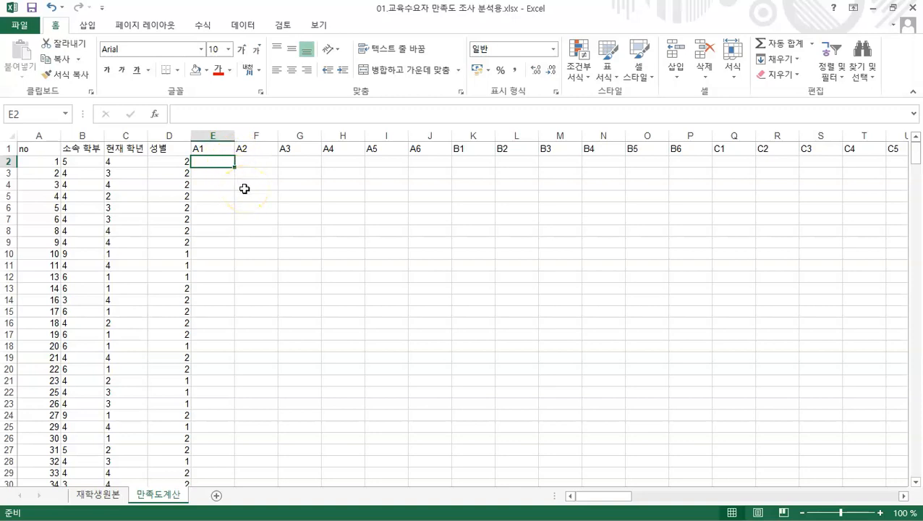
text(=)
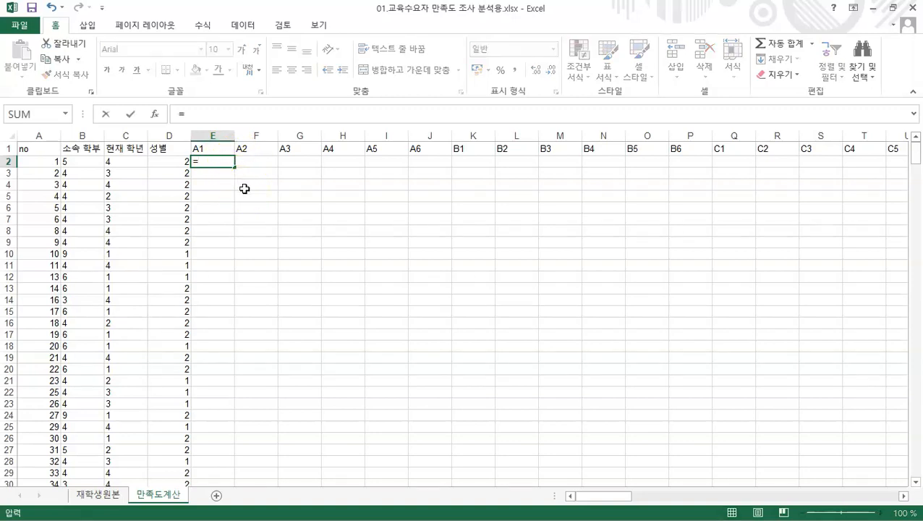
click(115, 495)
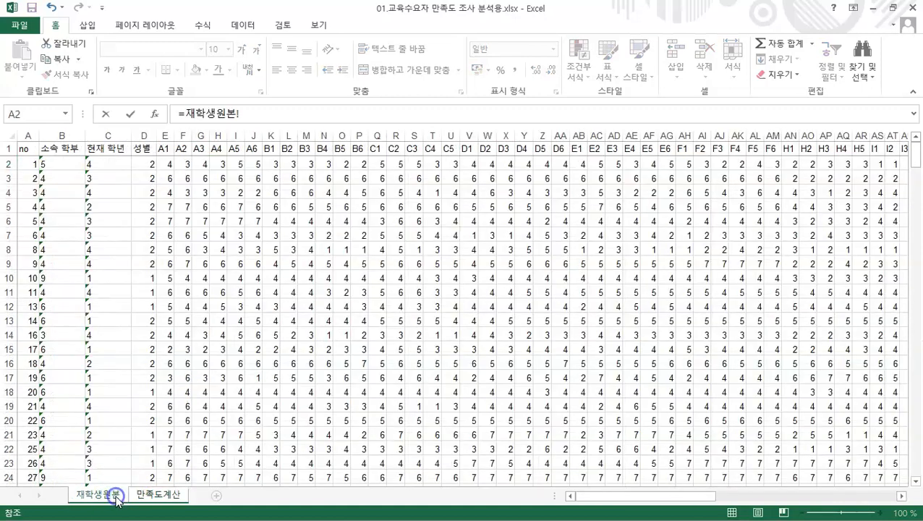
click(165, 165)
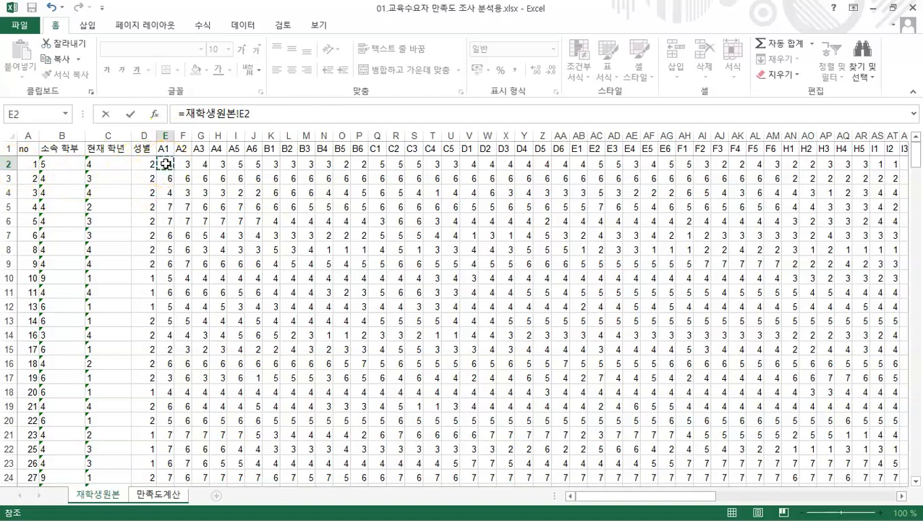
key(Return)
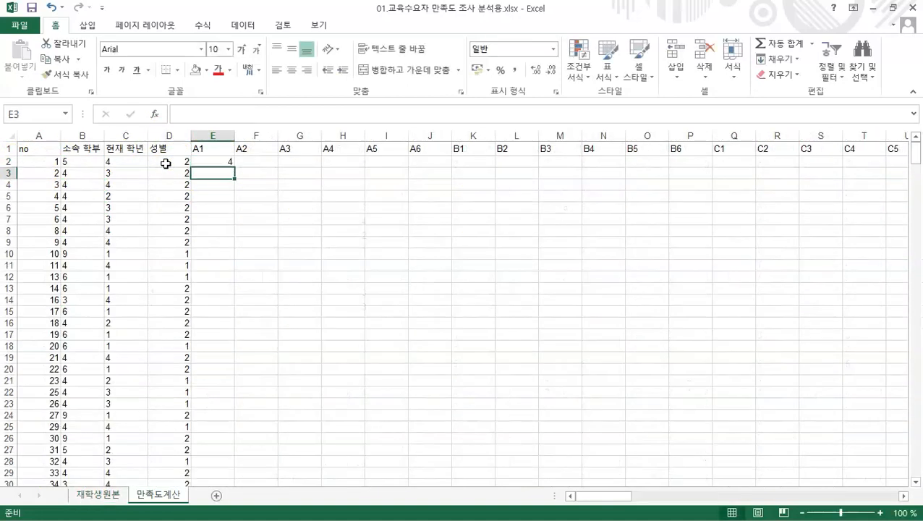
Edit the formula in E2 to subtract 1 from the linked answer inside parentheses: =(재학생원본!E2-1).
click(221, 161)
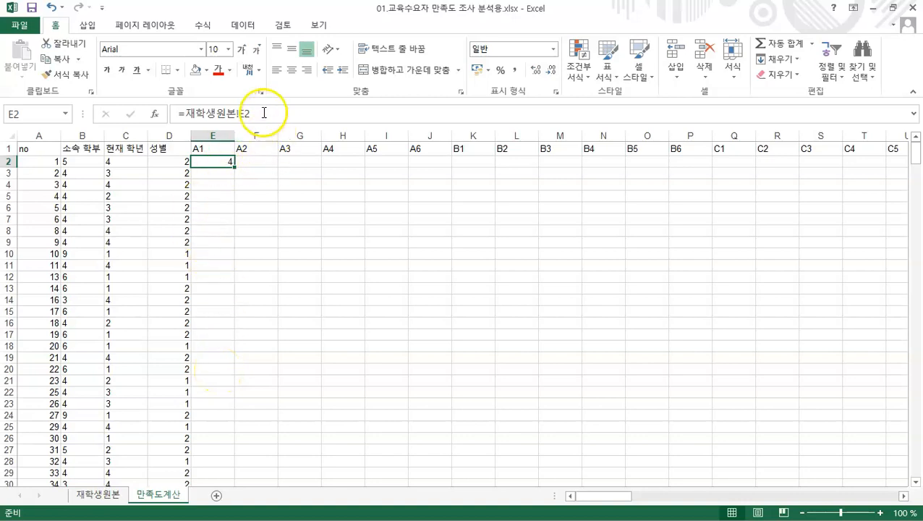
click(290, 111)
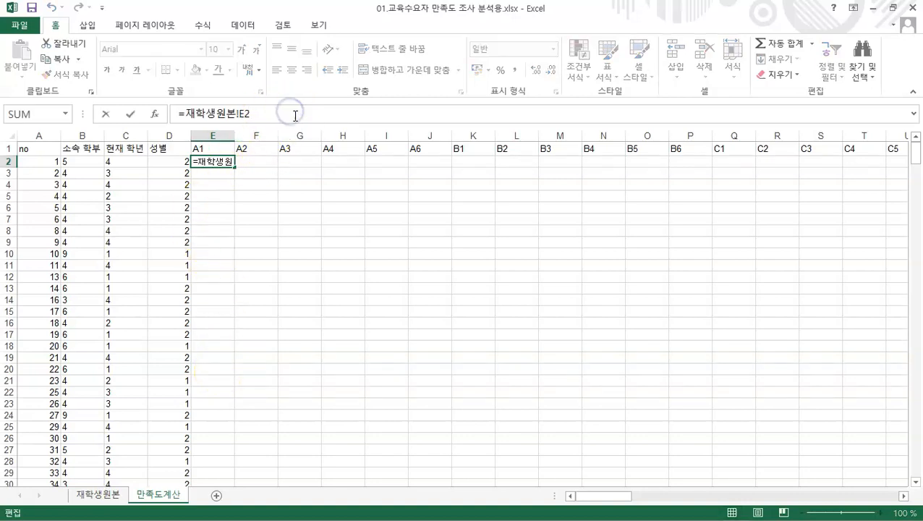
text(-1))
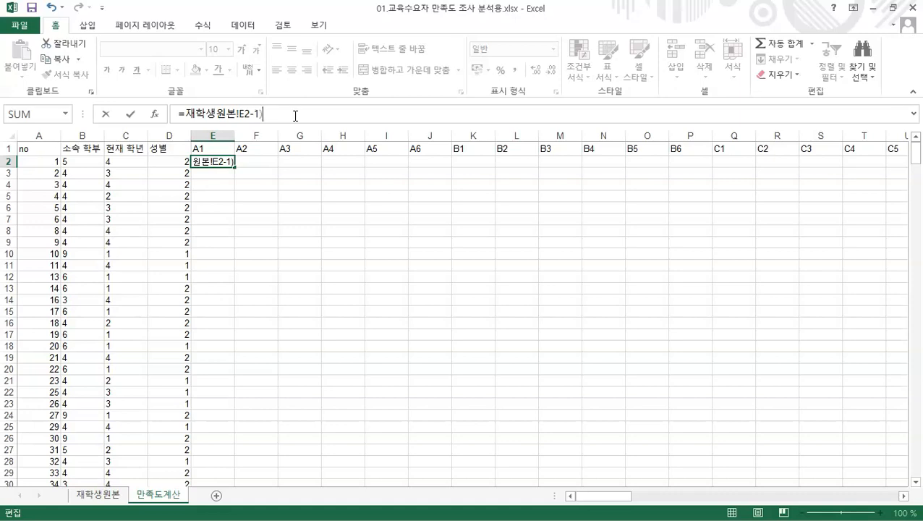
click(180, 113)
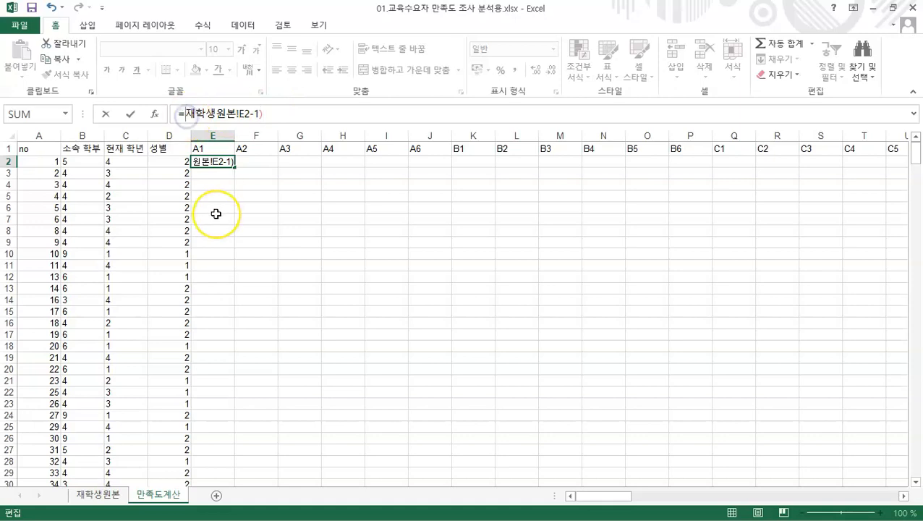
text(()
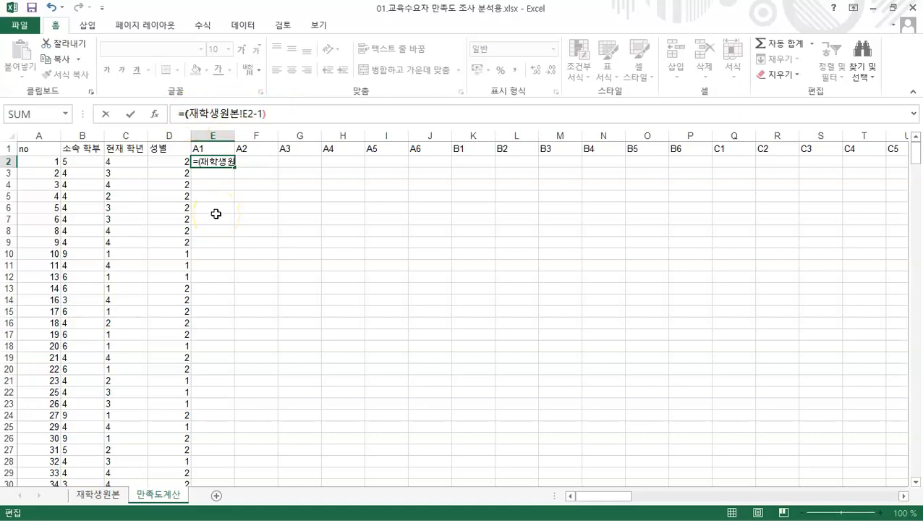
key(Return)
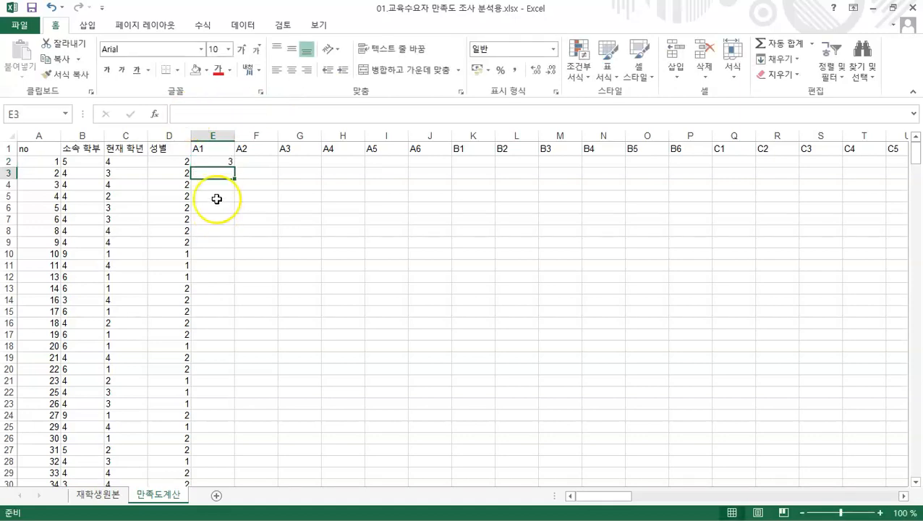
Compare E2 with the raw A1 answer in 재학생원본, and extend its formula to divide by 6: =(재학생원본!E2-1)/6.
click(218, 159)
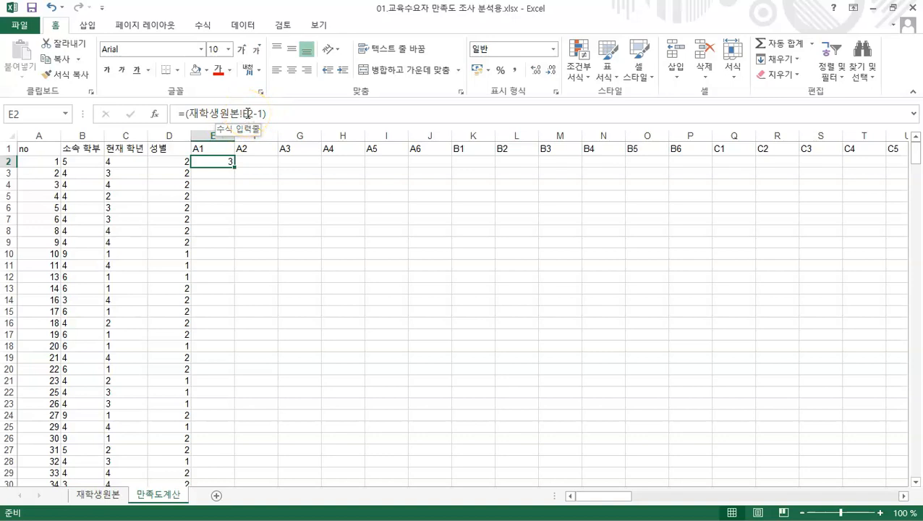
click(263, 114)
click(109, 496)
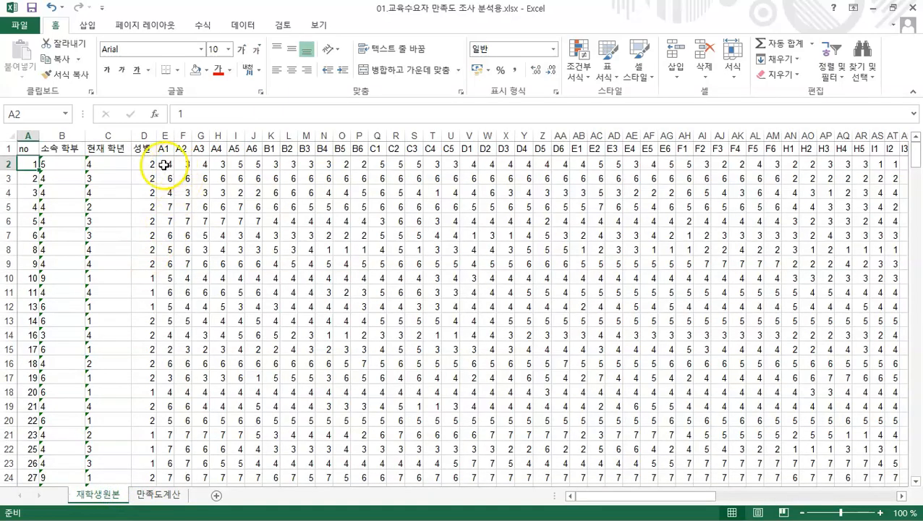
click(166, 165)
click(172, 495)
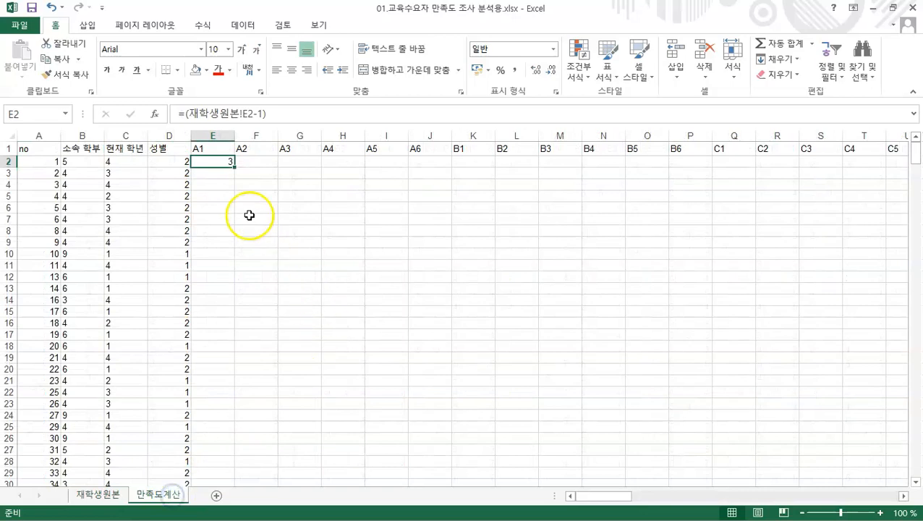
click(286, 115)
text(/6)
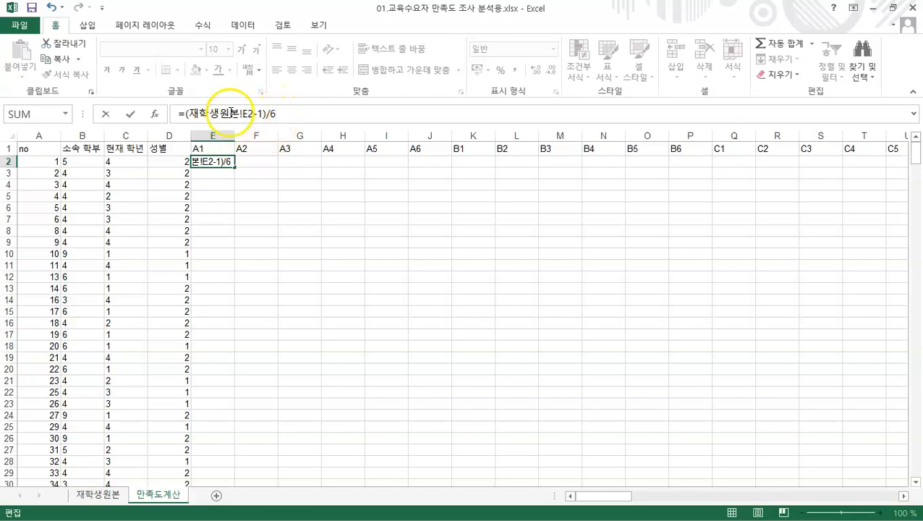
key(Return)
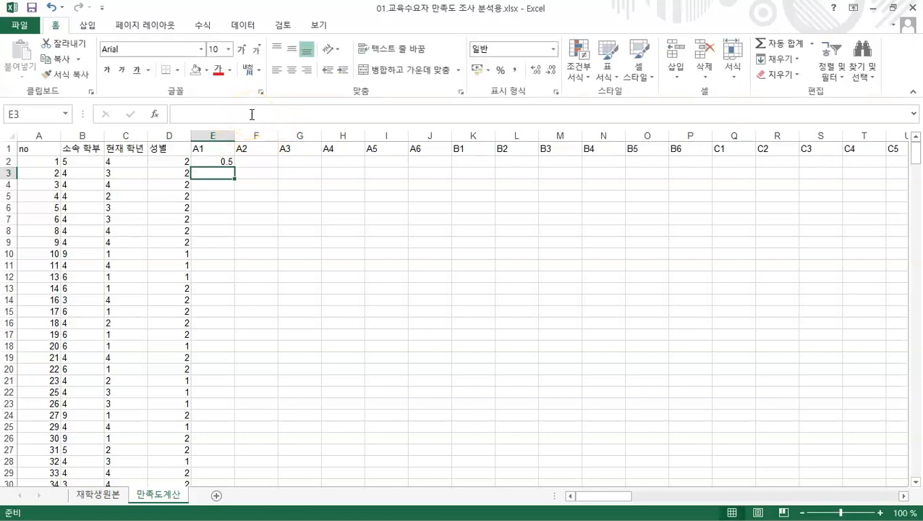
Multiply the E2 formula by 100 to convert the answer to a 100-point score: =(재학생원본!E2-1)/6*100.
click(219, 161)
click(305, 113)
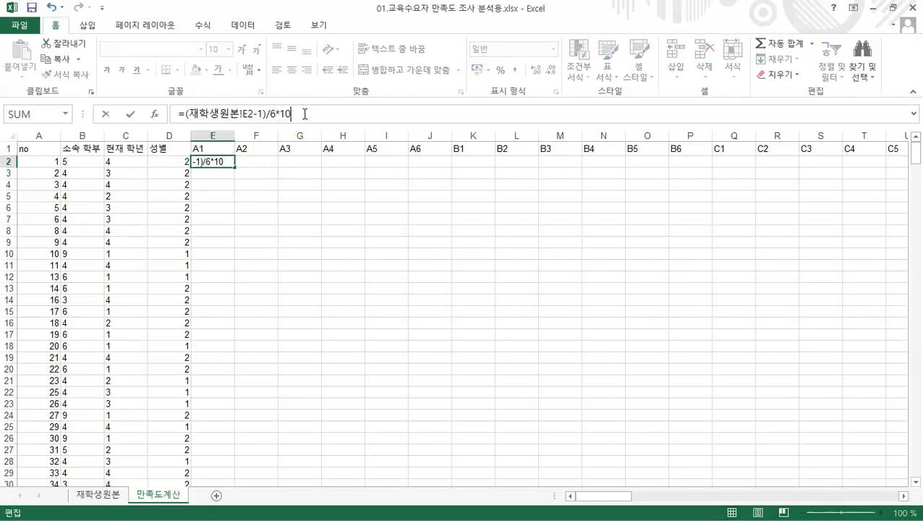
key(Return)
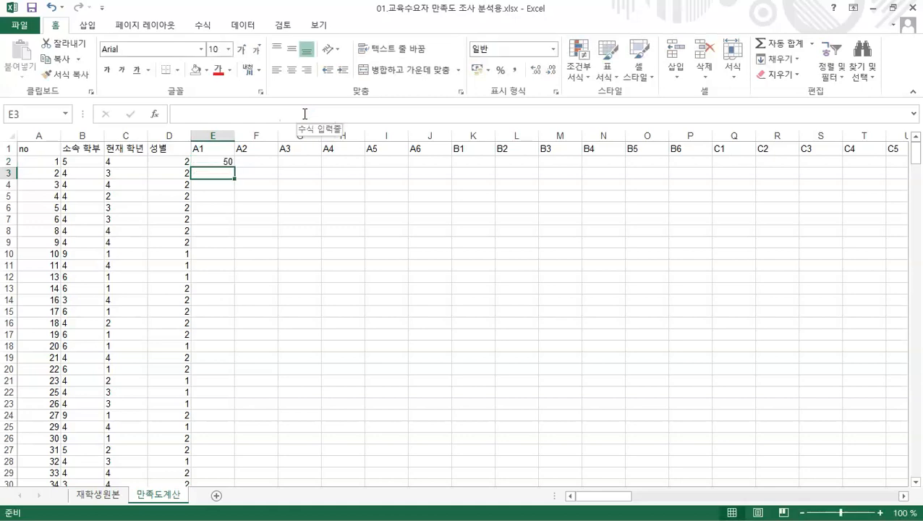
click(226, 162)
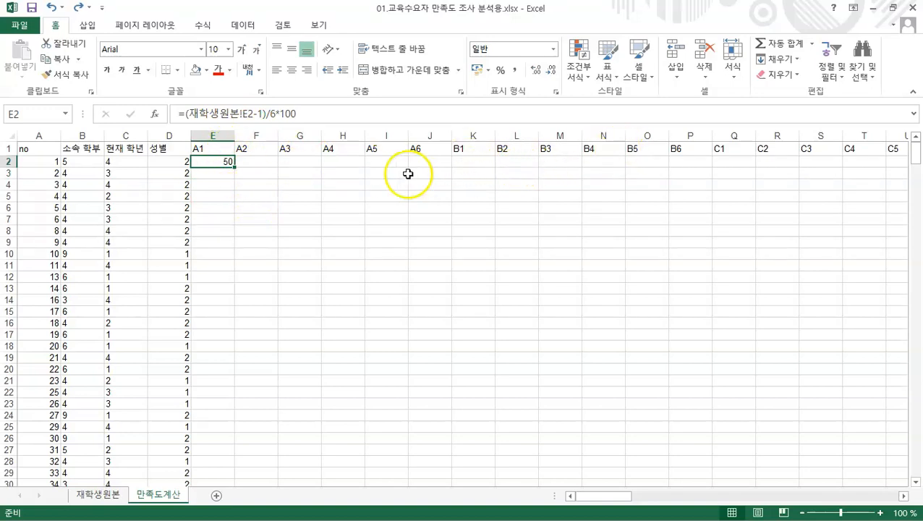
Auto-fit the width of all columns in the 만족도계산 sheet and select the A1 score formula in E2.
click(212, 135)
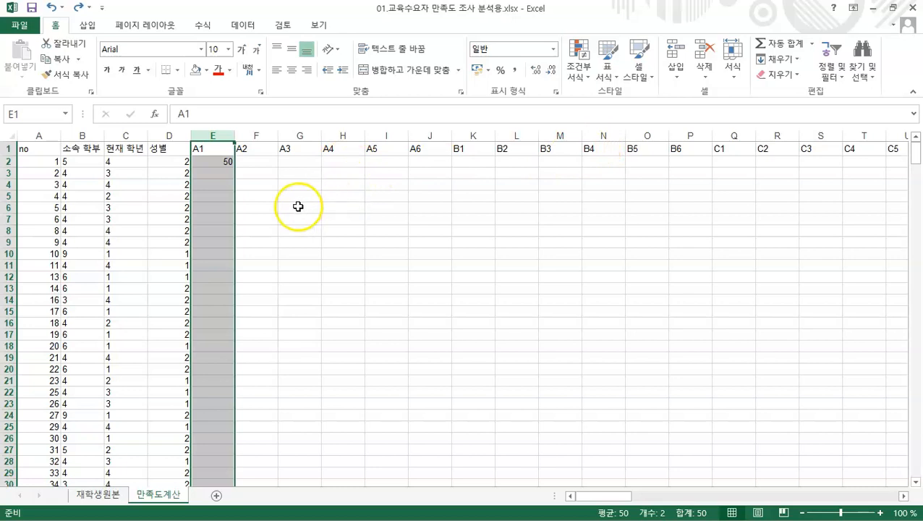
click(9, 136)
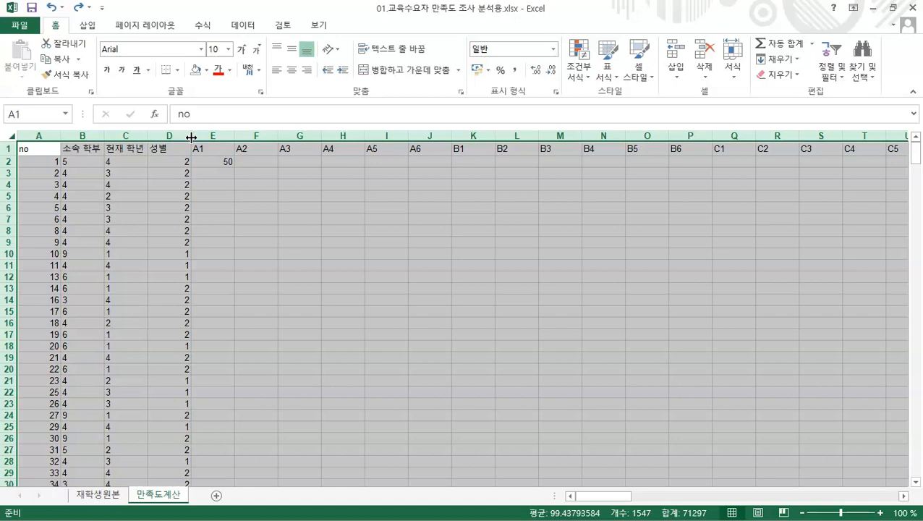
double_click(191, 137)
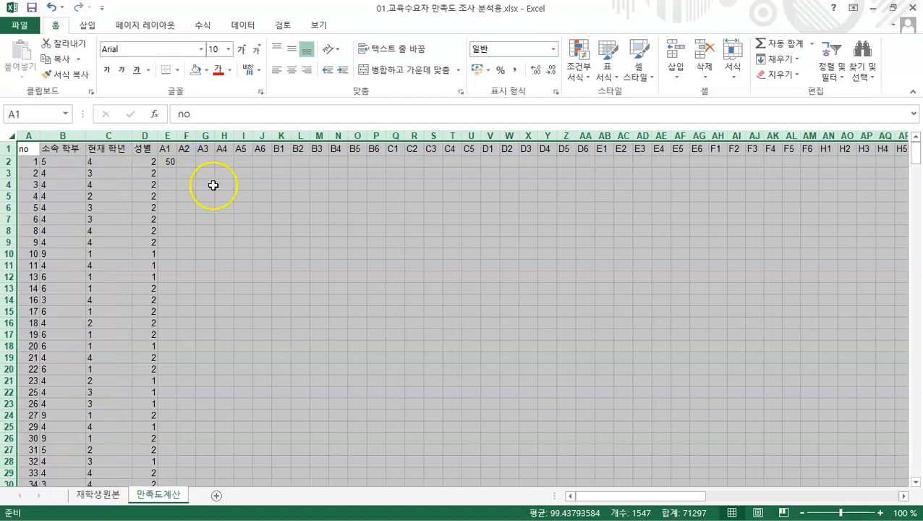
click(224, 243)
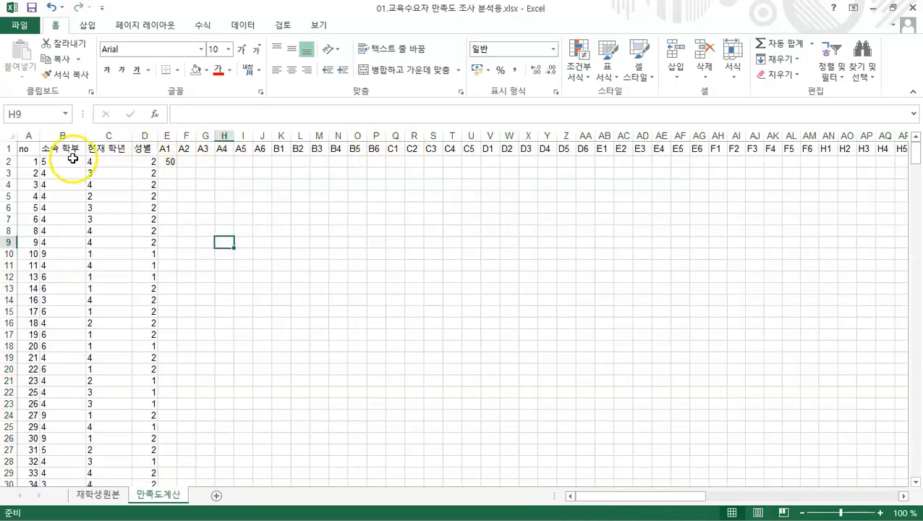
click(168, 162)
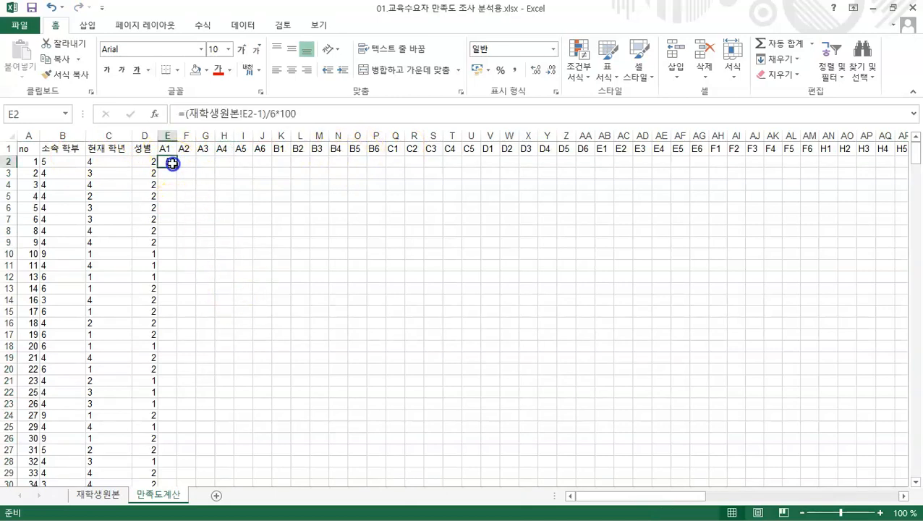
Fill the E2 score formula across row 2 through the last T5 question in DJ, and down all respondent rows.
drag(179, 167, 756, 170)
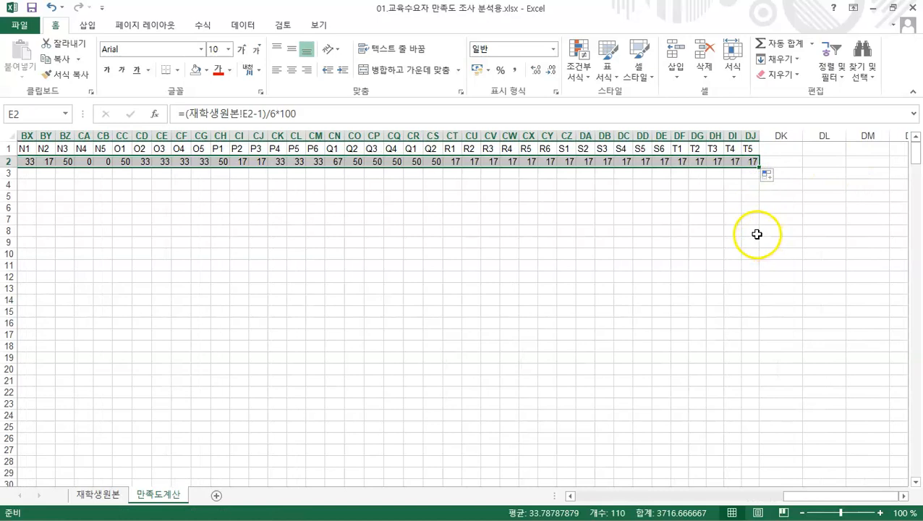
double_click(760, 168)
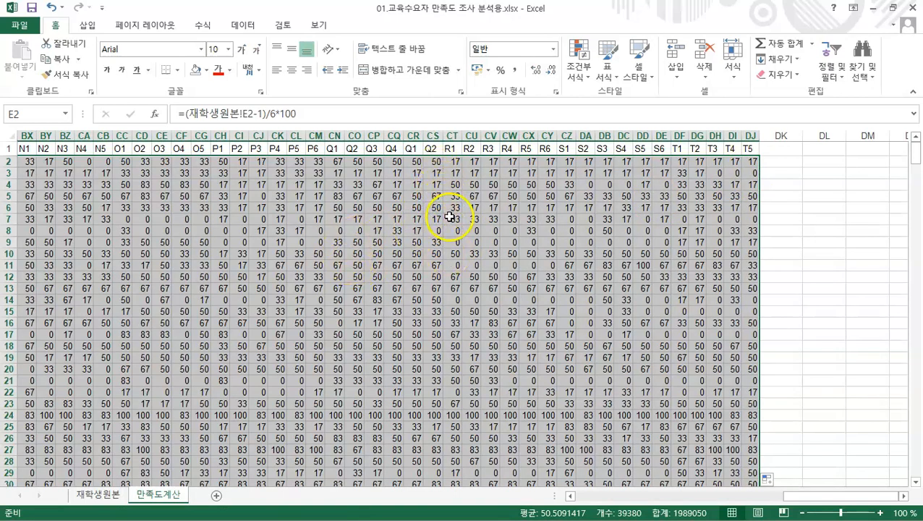
Format the filled satisfaction scores to one decimal place and auto-fit the width of all columns in the sheet.
click(552, 70)
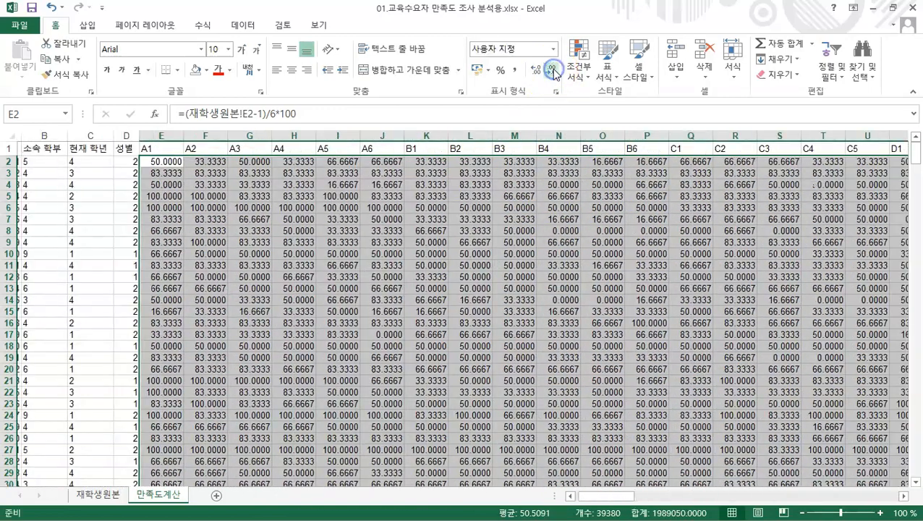
click(535, 71)
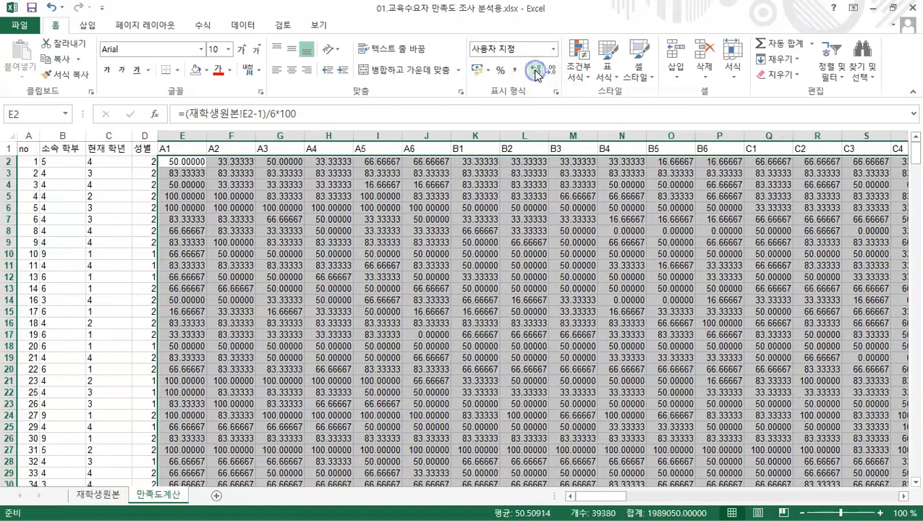
click(552, 71)
click(551, 70)
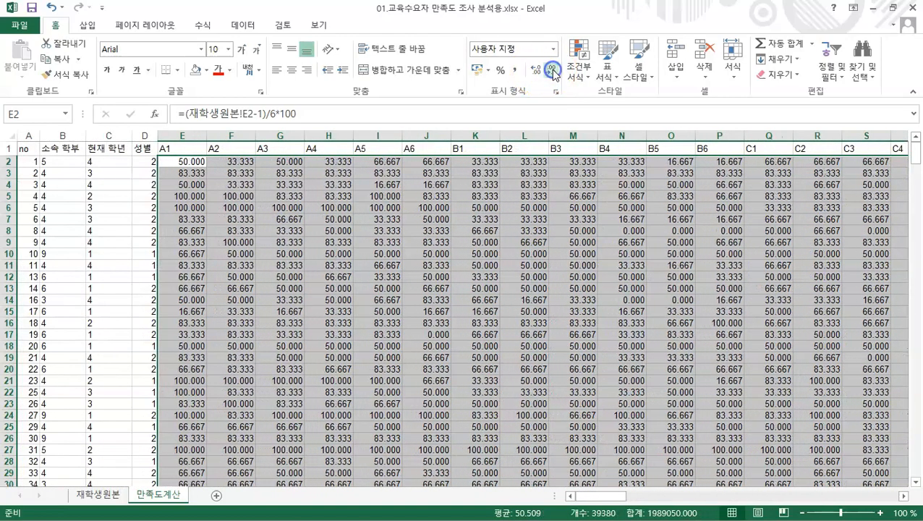
click(551, 70)
click(552, 72)
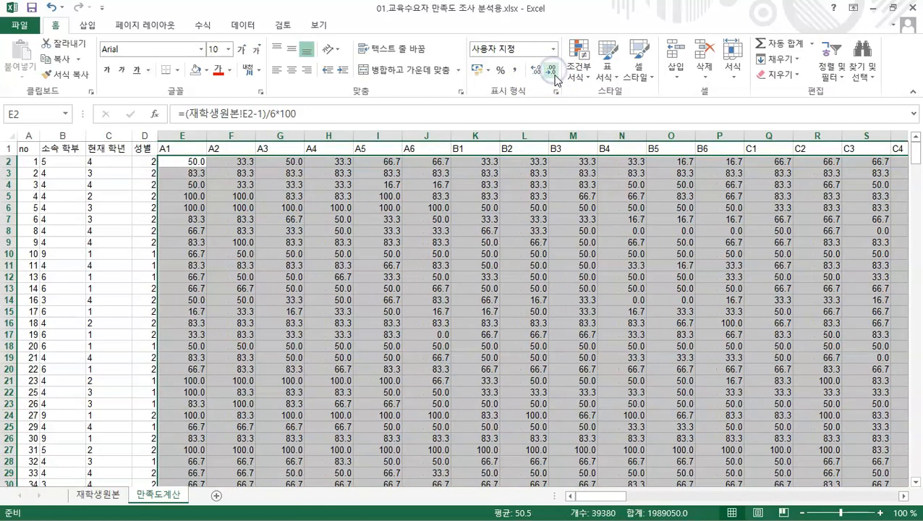
click(9, 135)
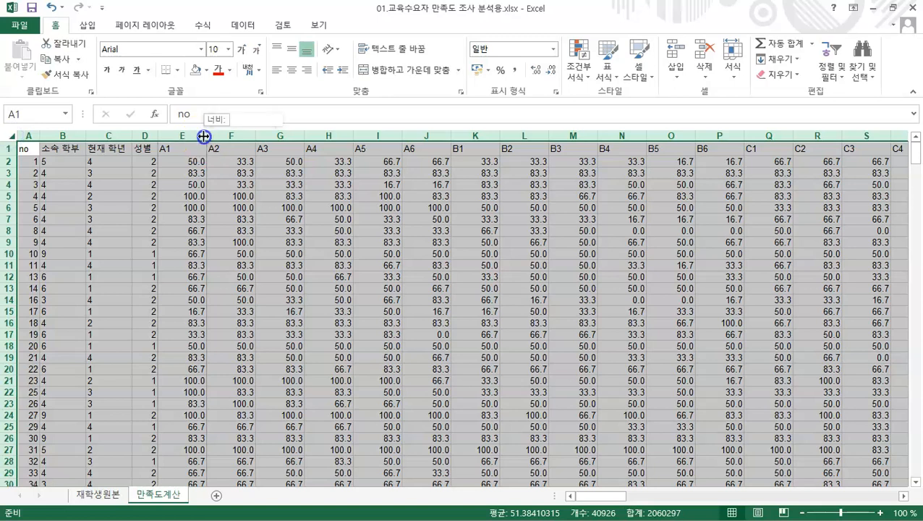
double_click(204, 135)
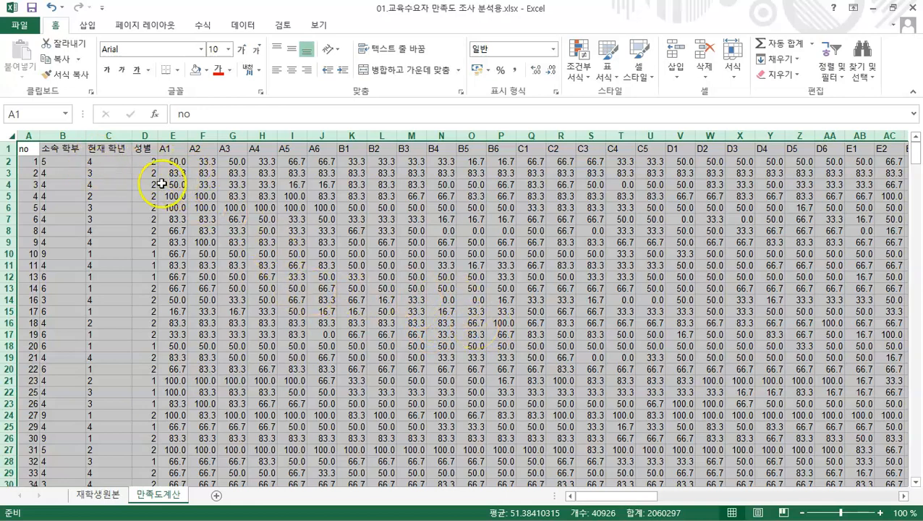
Review the parts of the A1 score formula in E2: the linked raw answer, the division by 6 and the multiplication by 100.
click(174, 162)
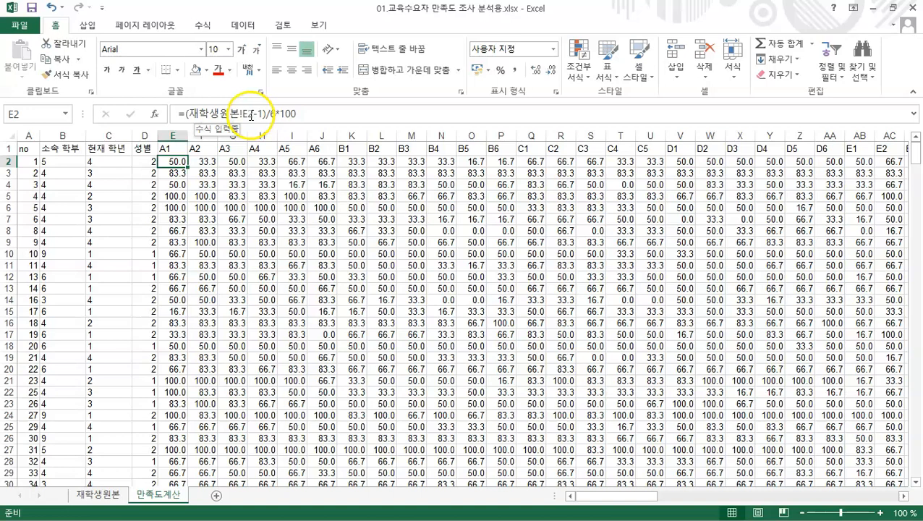
drag(253, 115, 203, 117)
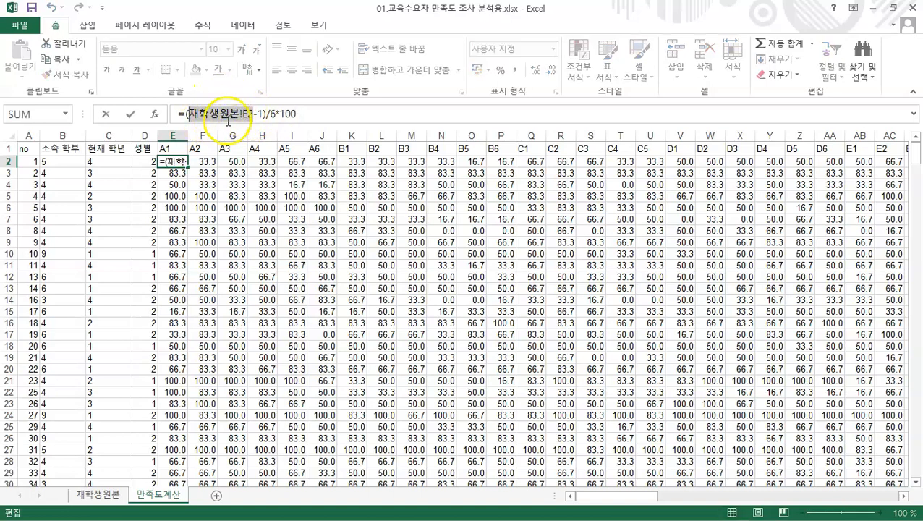
click(230, 116)
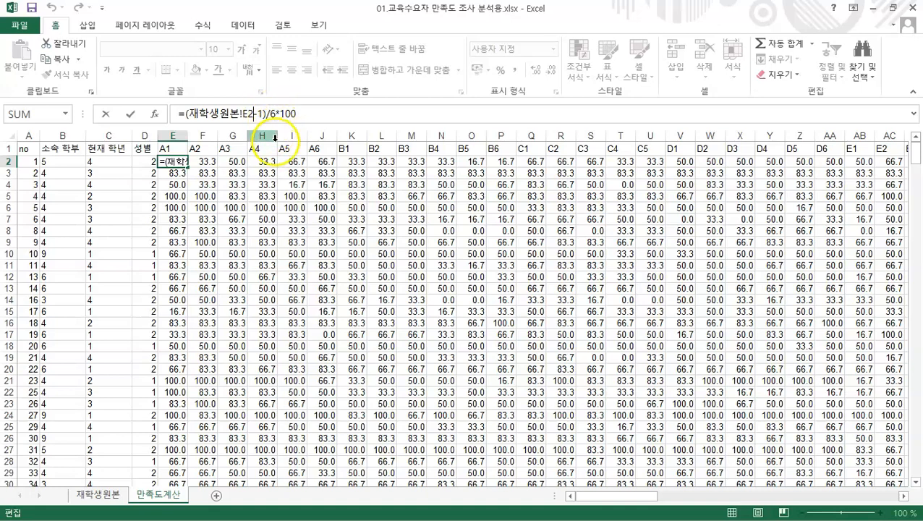
drag(274, 114, 219, 116)
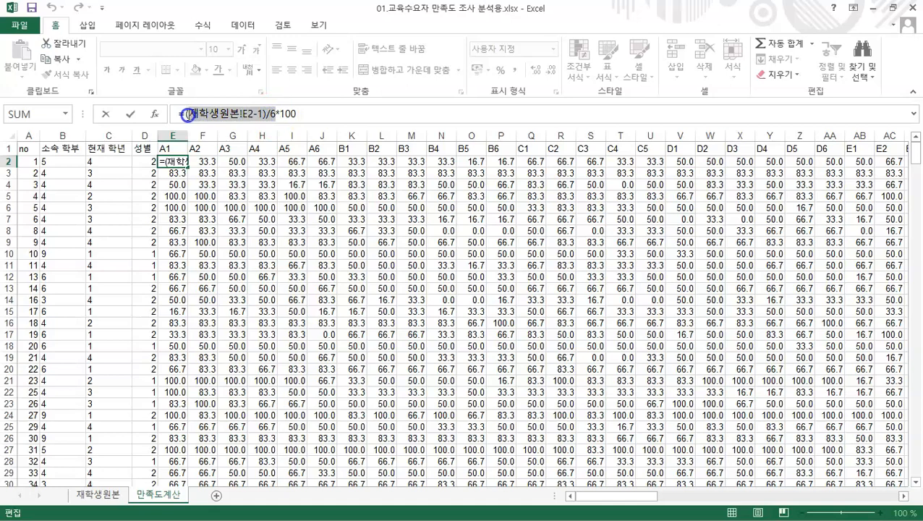
click(280, 114)
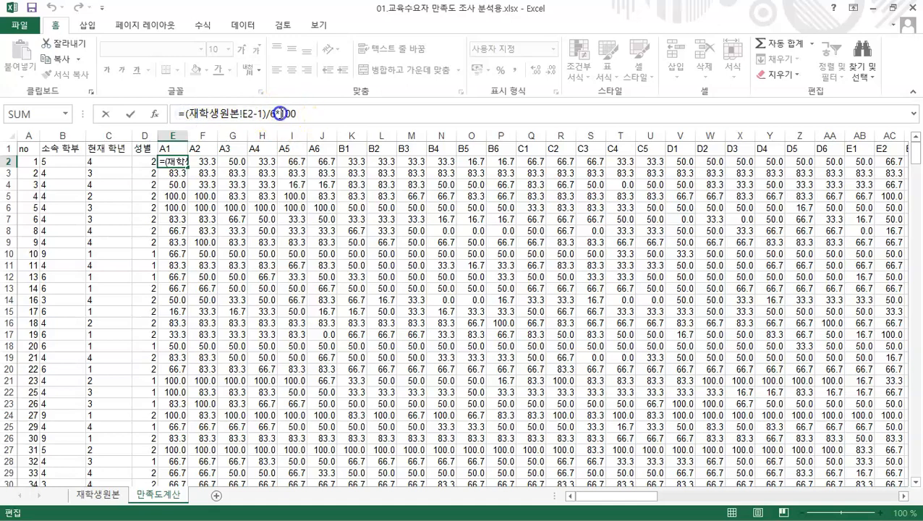
click(308, 113)
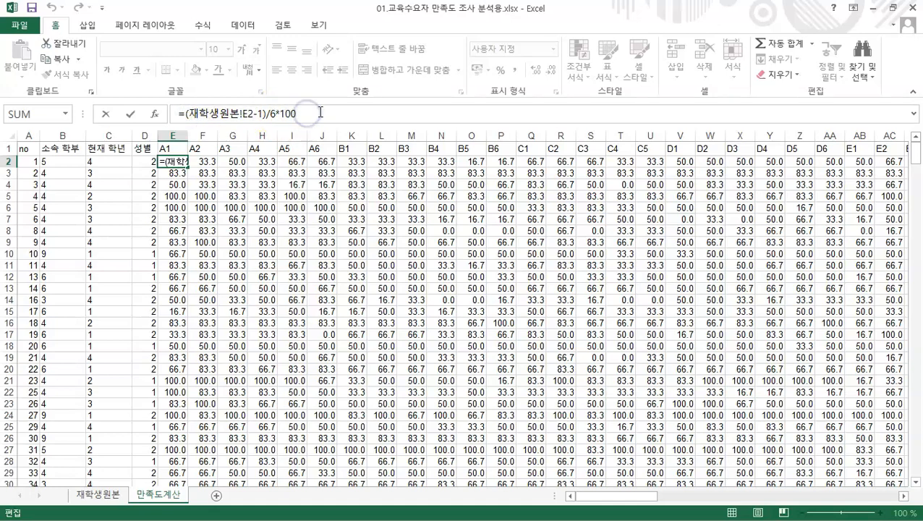